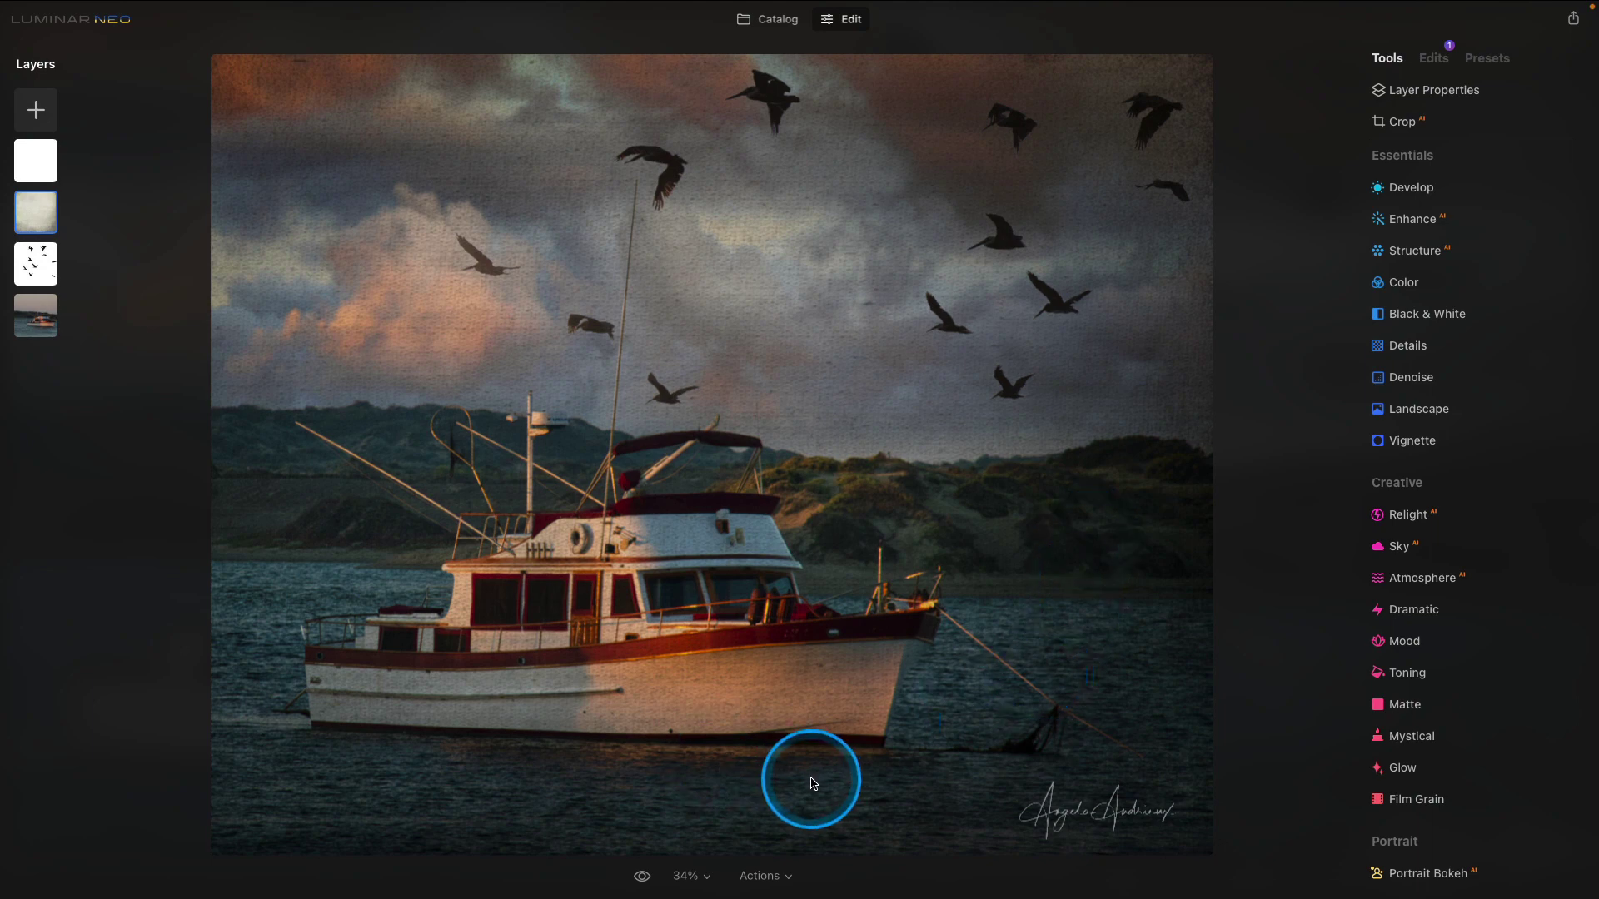
{"action": "left_click", "coordinate": [640, 878]}
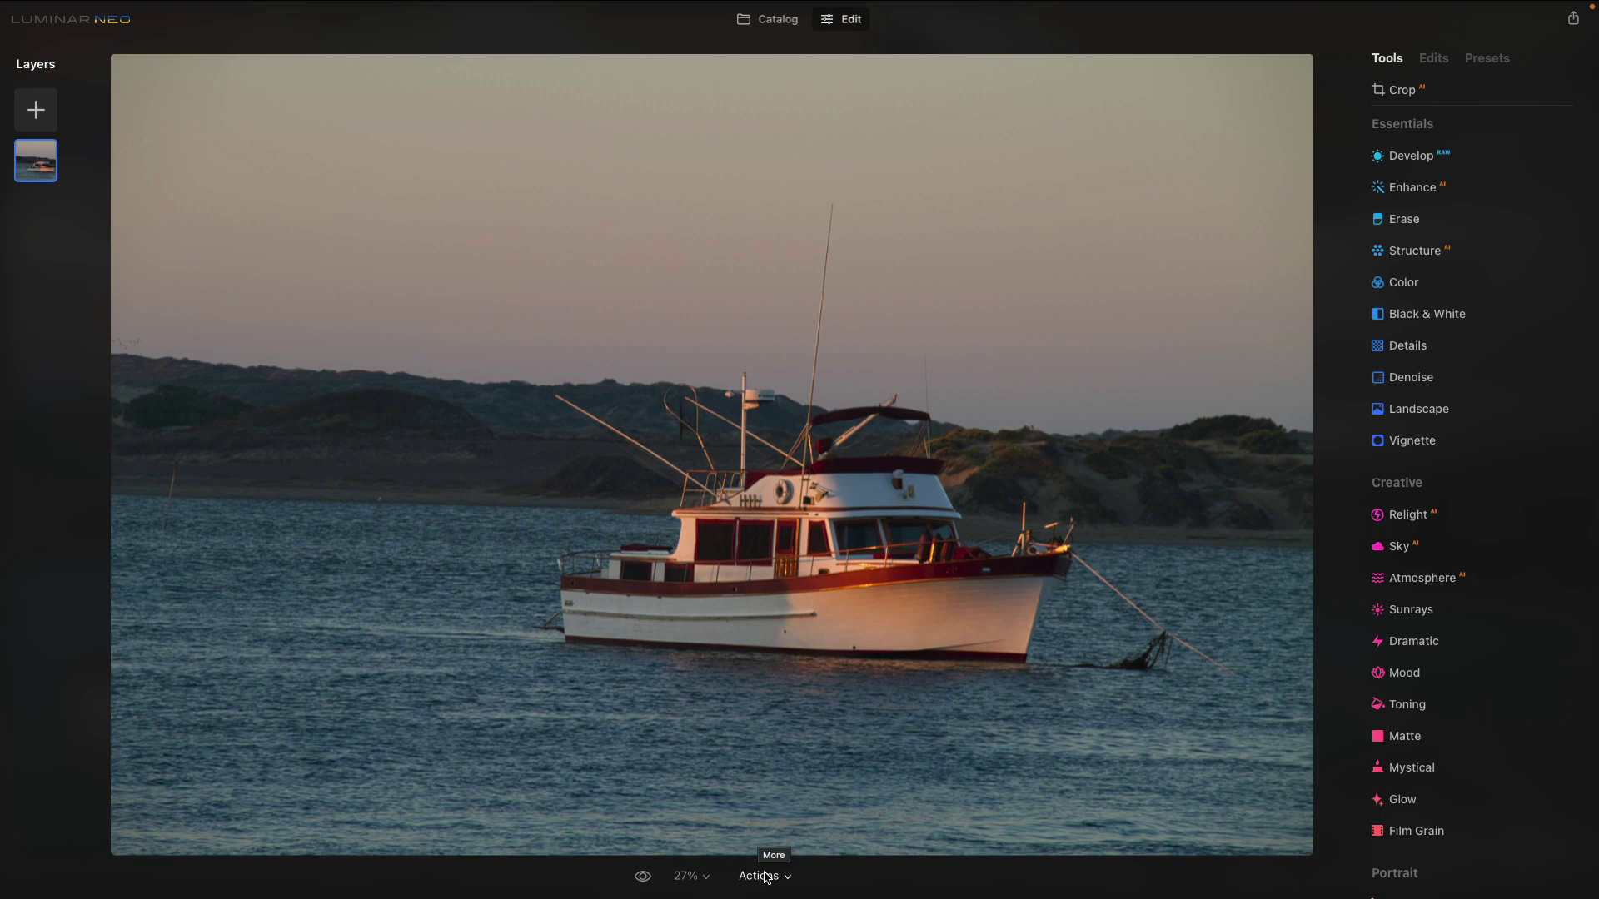
{"action": "left_click", "coordinate": [1168, 285]}
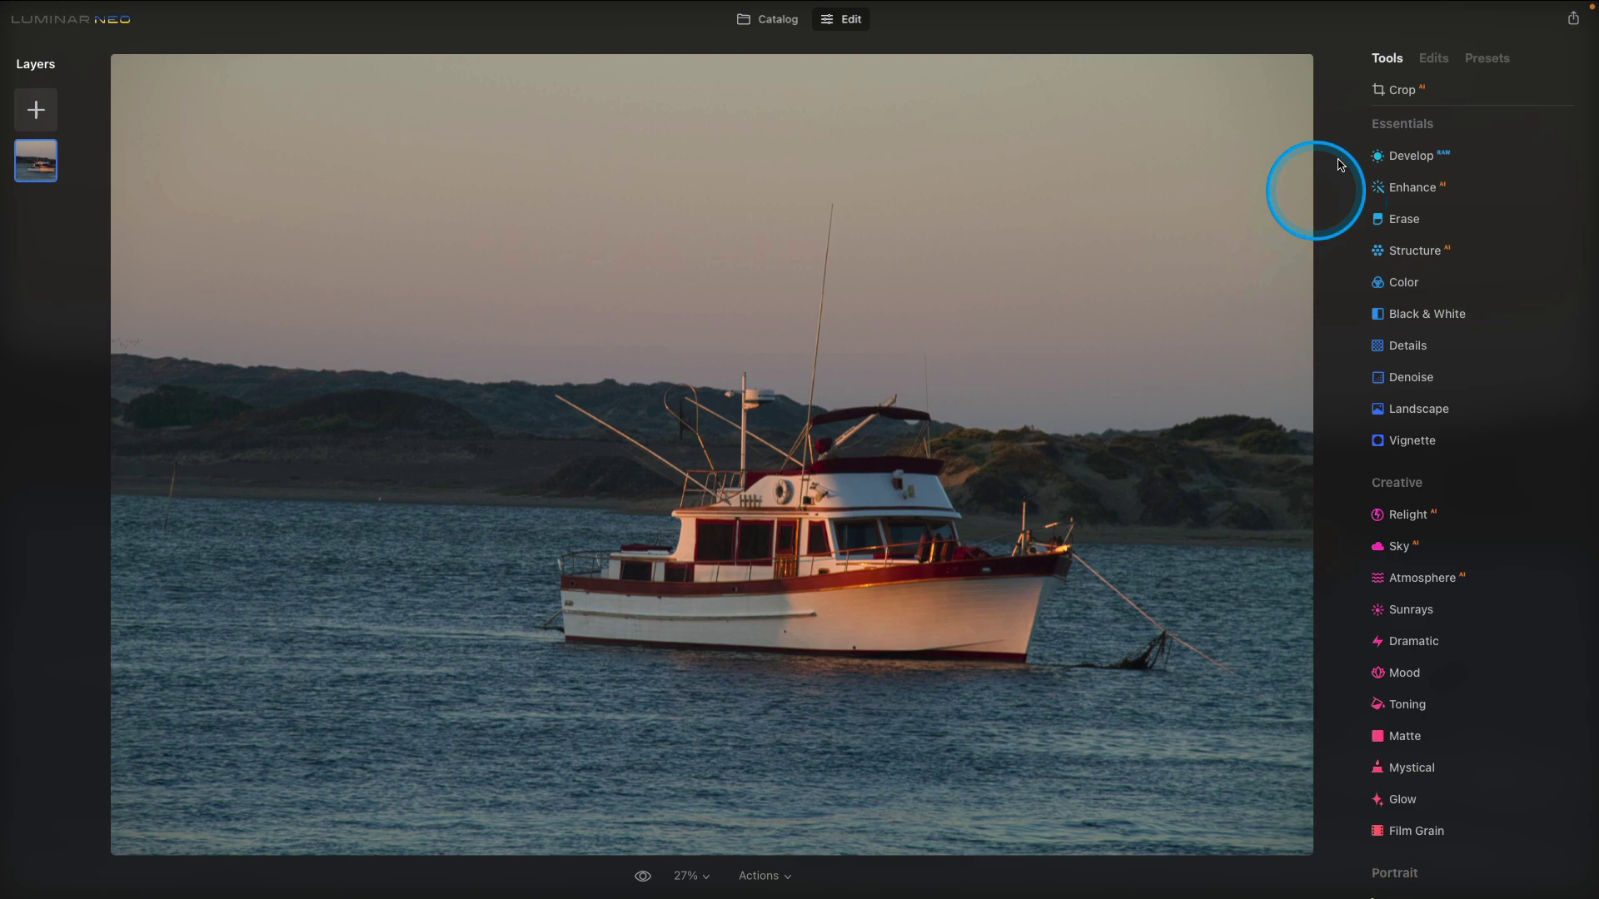
Start a crop of the boat photo, rotate it to straighten the horizon, and set a landscape-oriented 4:5 ratio.
{"action": "left_click", "coordinate": [1416, 93]}
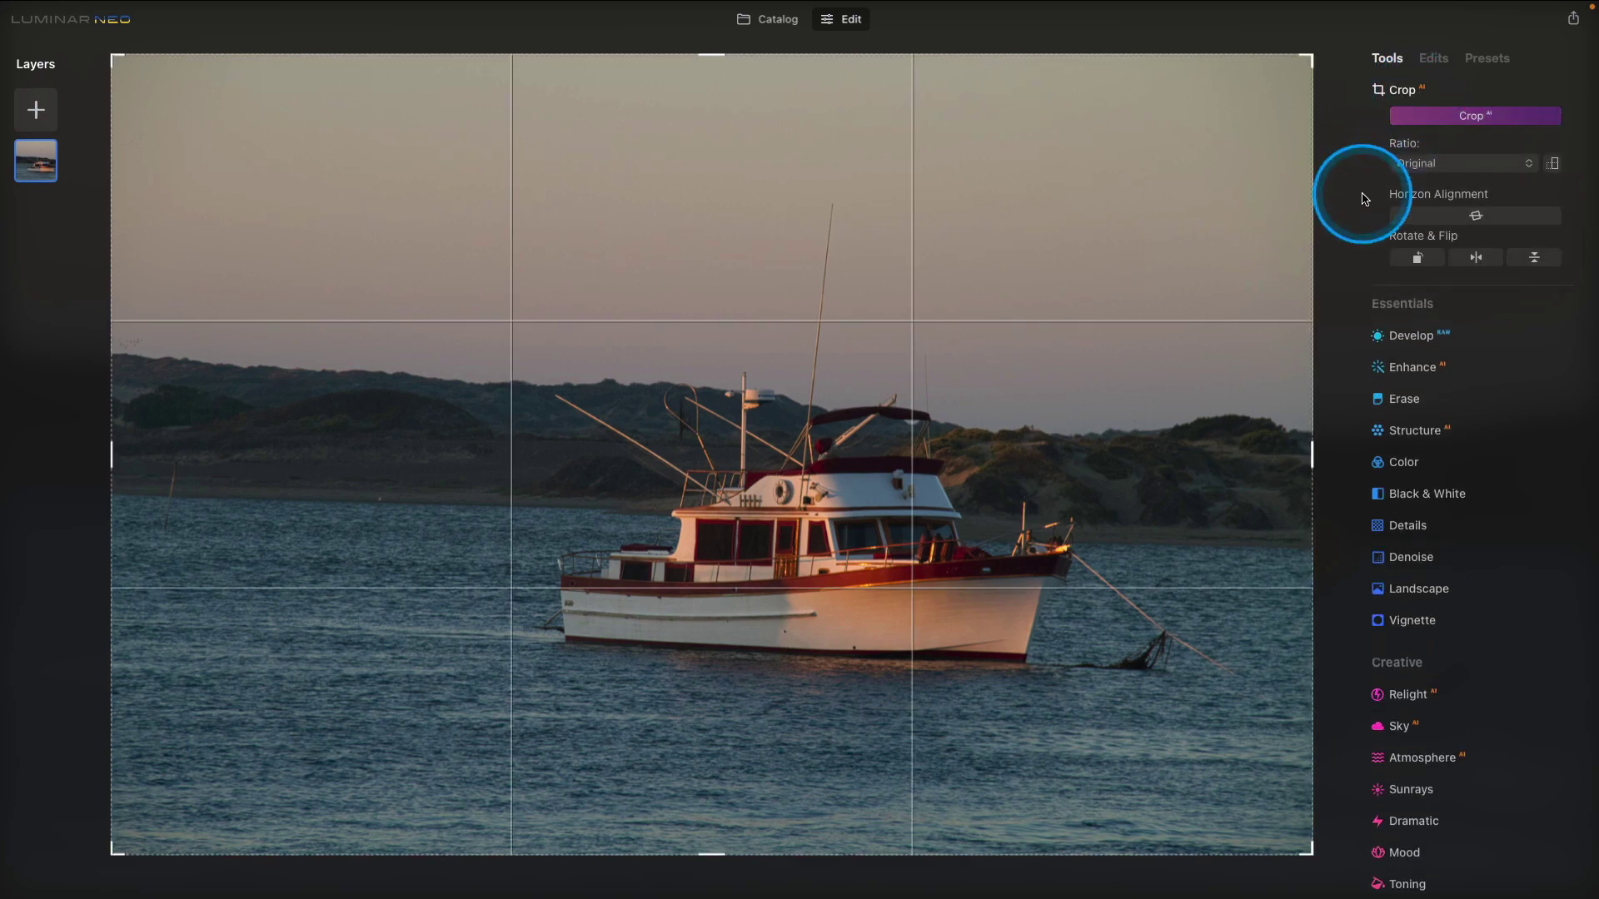
{"action": "left_click_drag", "start_coordinate": [1346, 205], "coordinate": [1361, 200]}
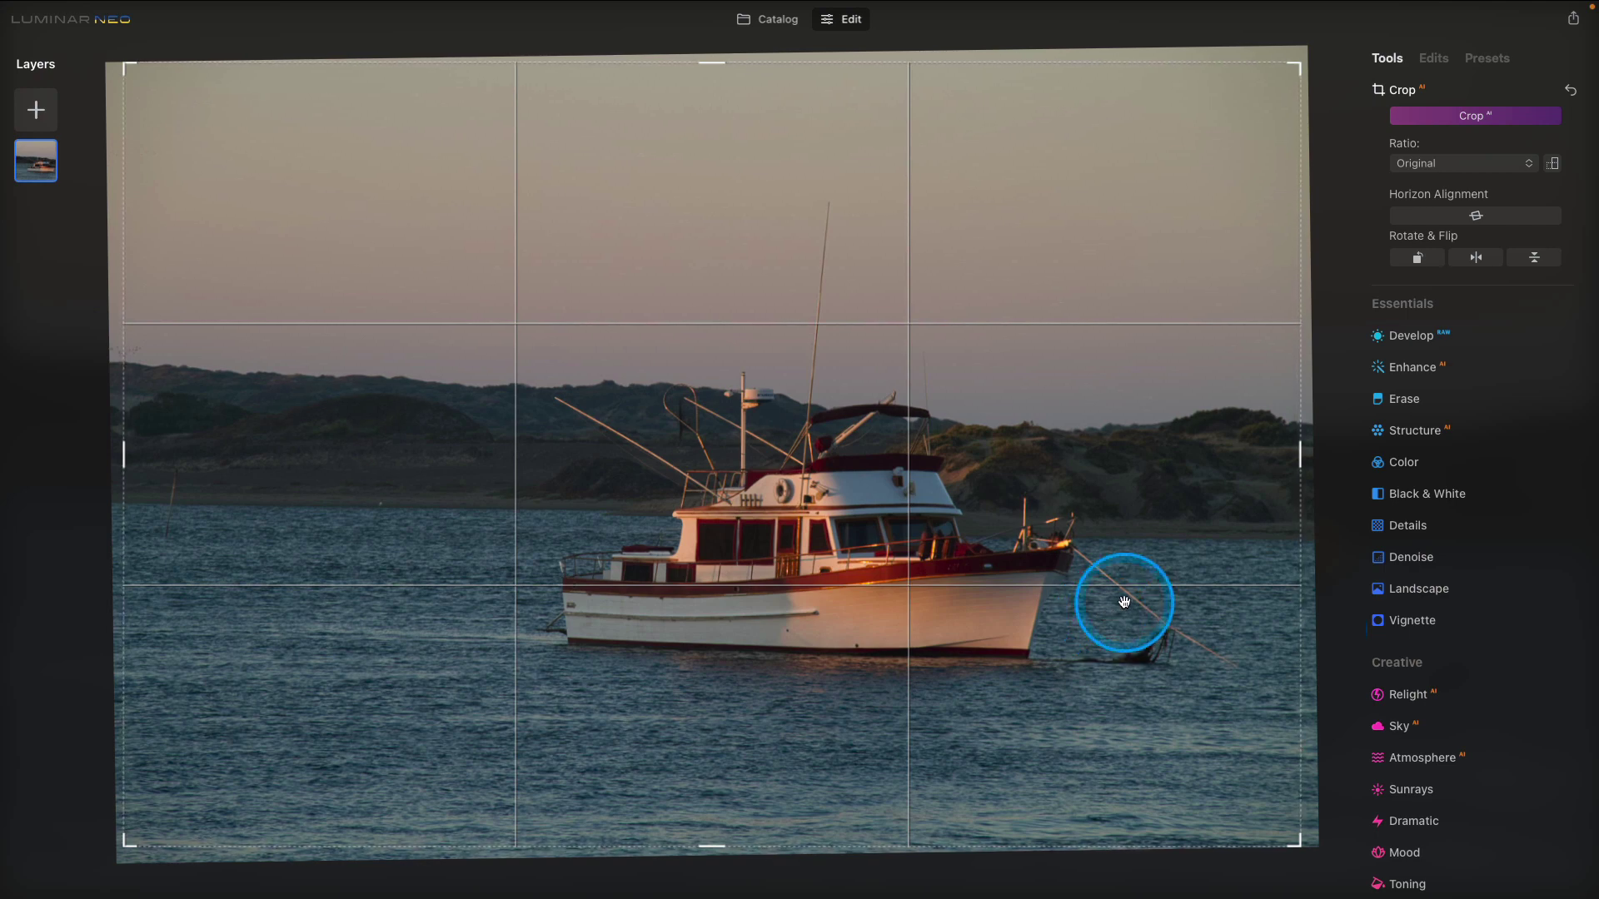
{"action": "left_click", "coordinate": [1444, 165]}
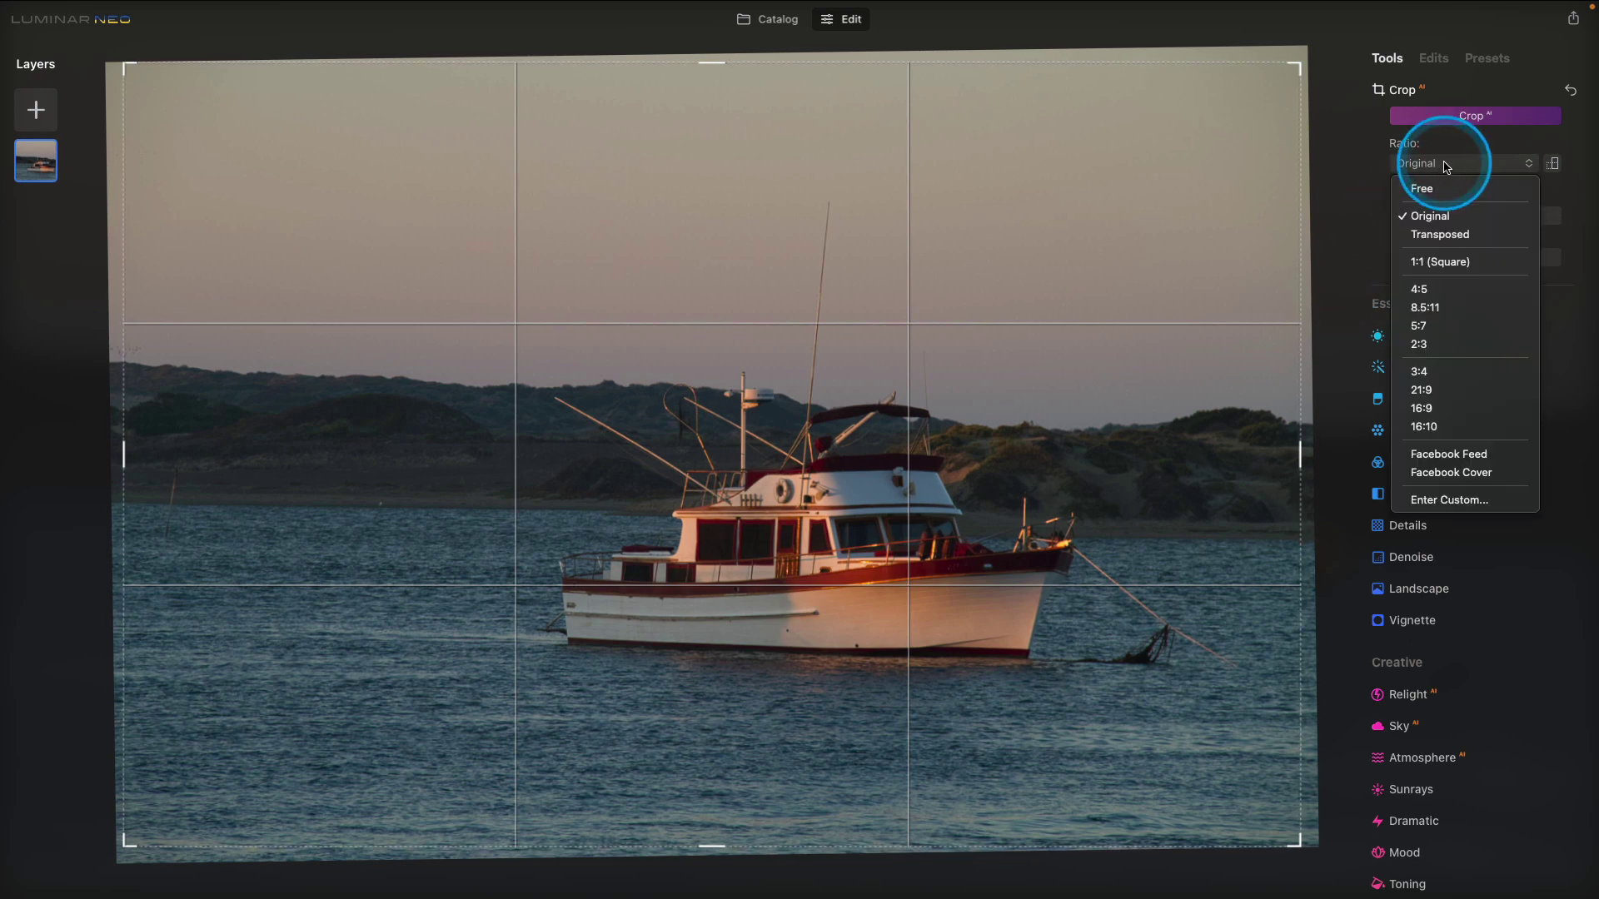
{"action": "left_click", "coordinate": [1435, 288]}
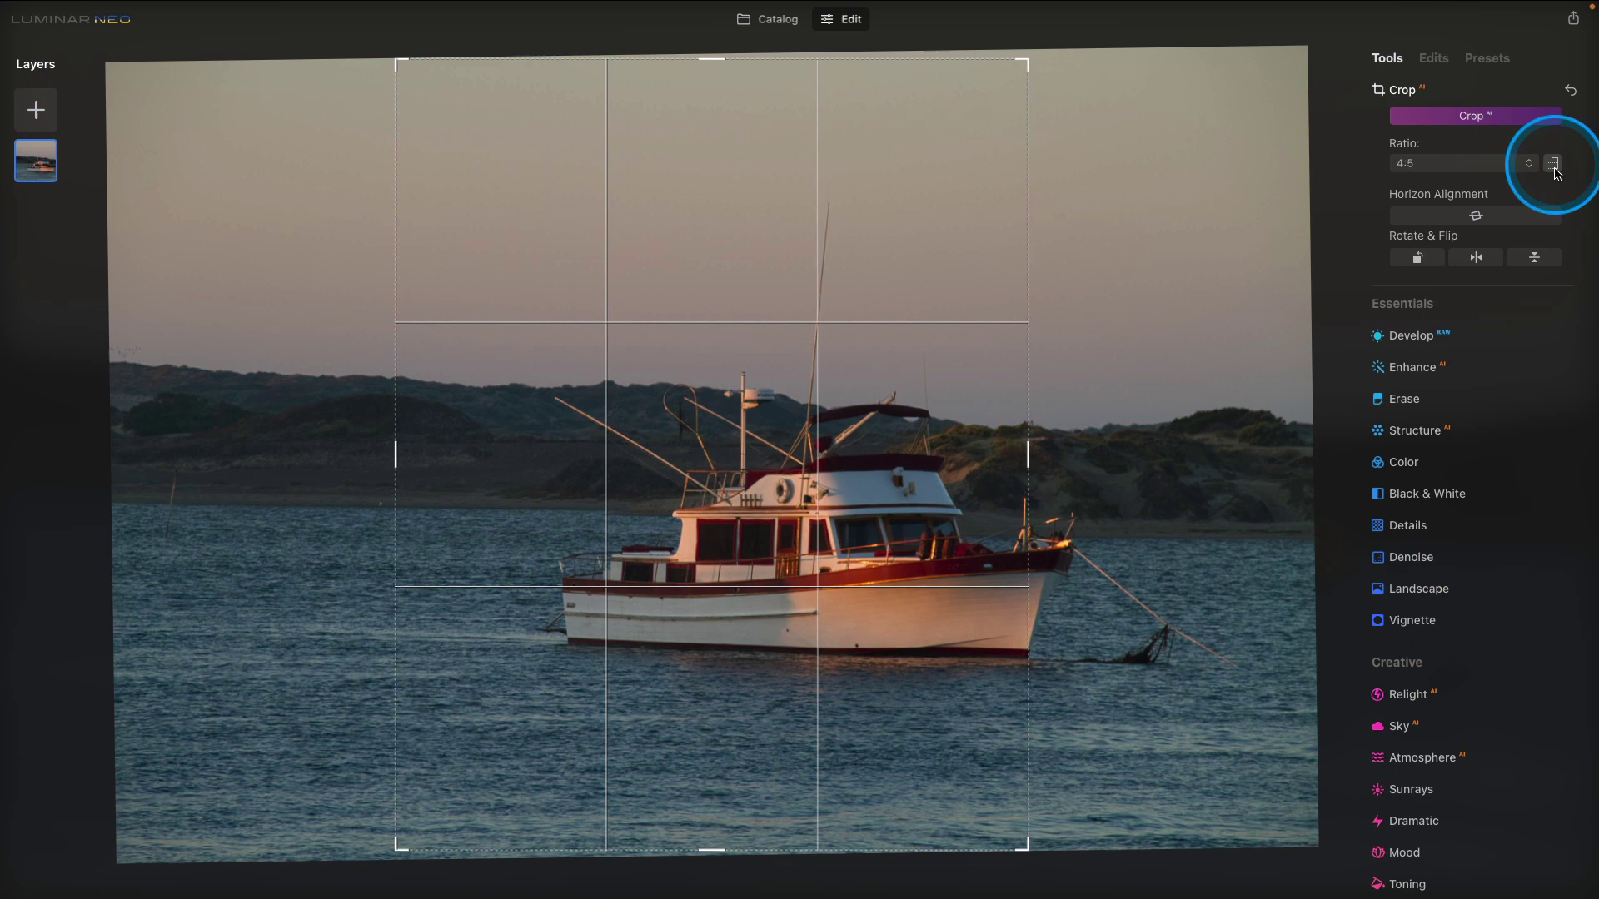
{"action": "left_click", "coordinate": [1554, 164]}
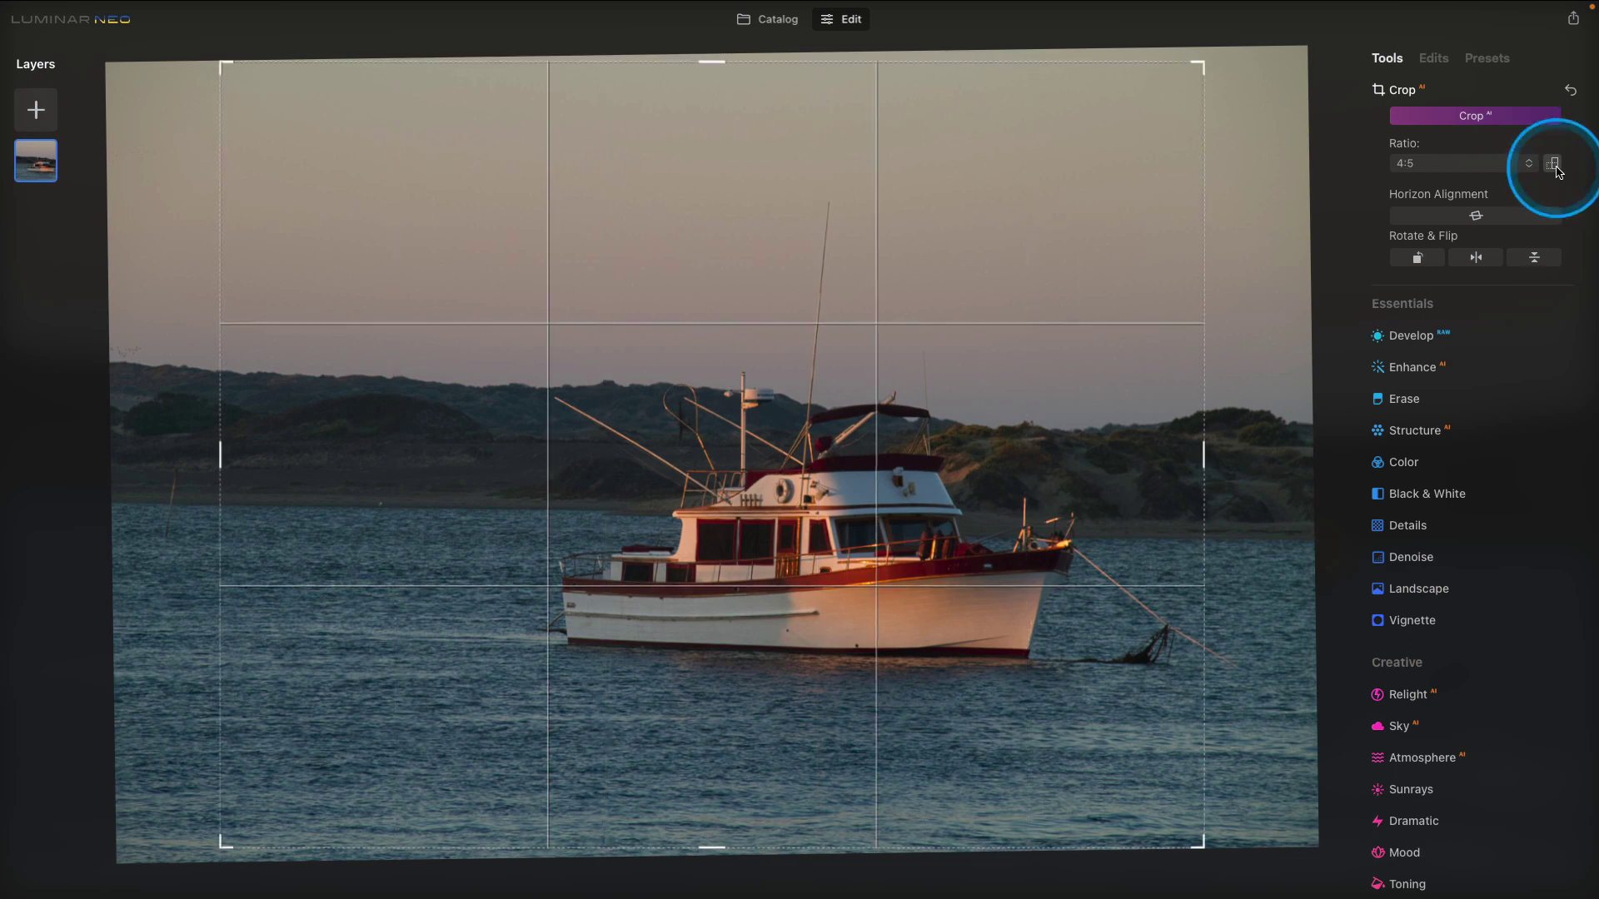
Tighten and reposition the crop around the boat, fine-tune the horizon rotation, and apply the crop.
{"action": "left_click_drag", "start_coordinate": [703, 847], "coordinate": [702, 828]}
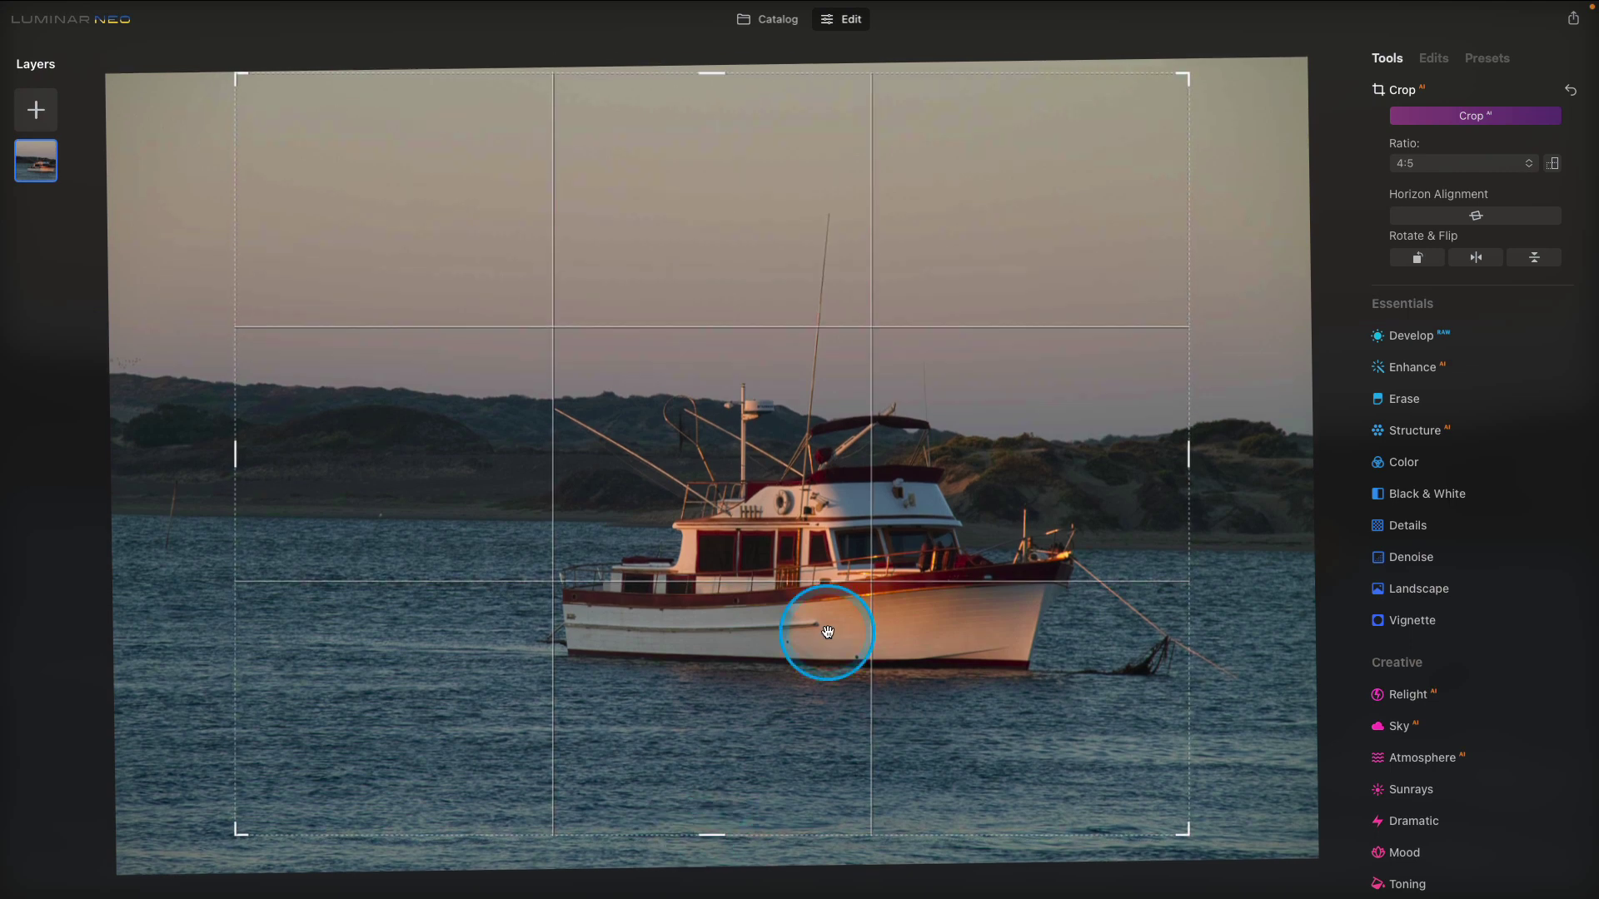
{"action": "left_click_drag", "start_coordinate": [775, 511], "coordinate": [660, 515]}
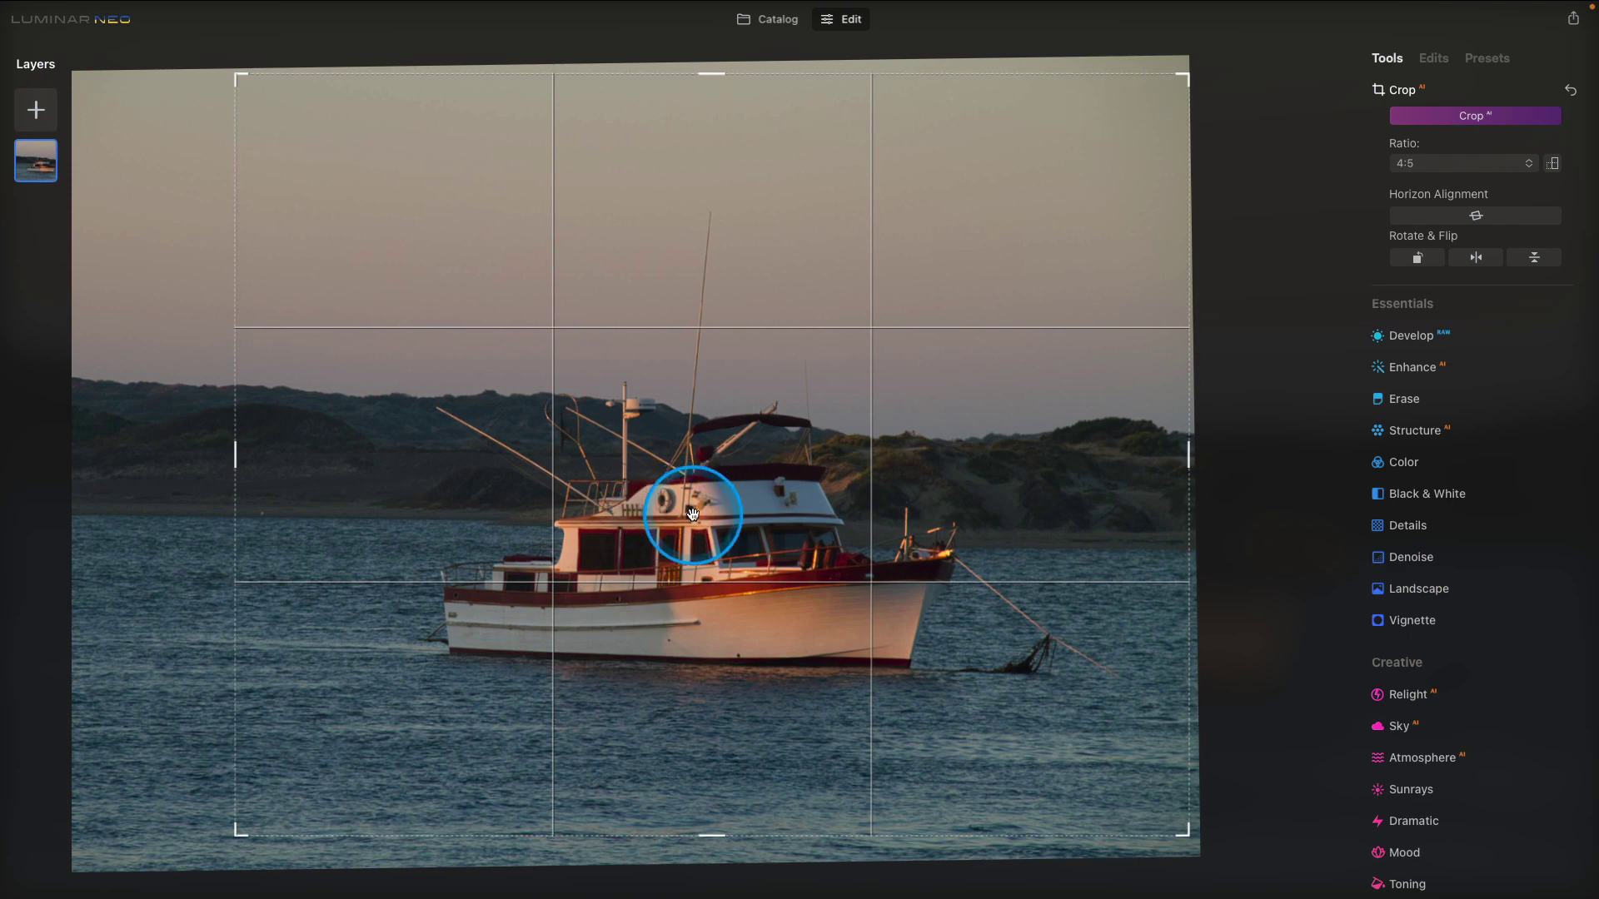
{"action": "left_click_drag", "start_coordinate": [240, 838], "coordinate": [315, 767]}
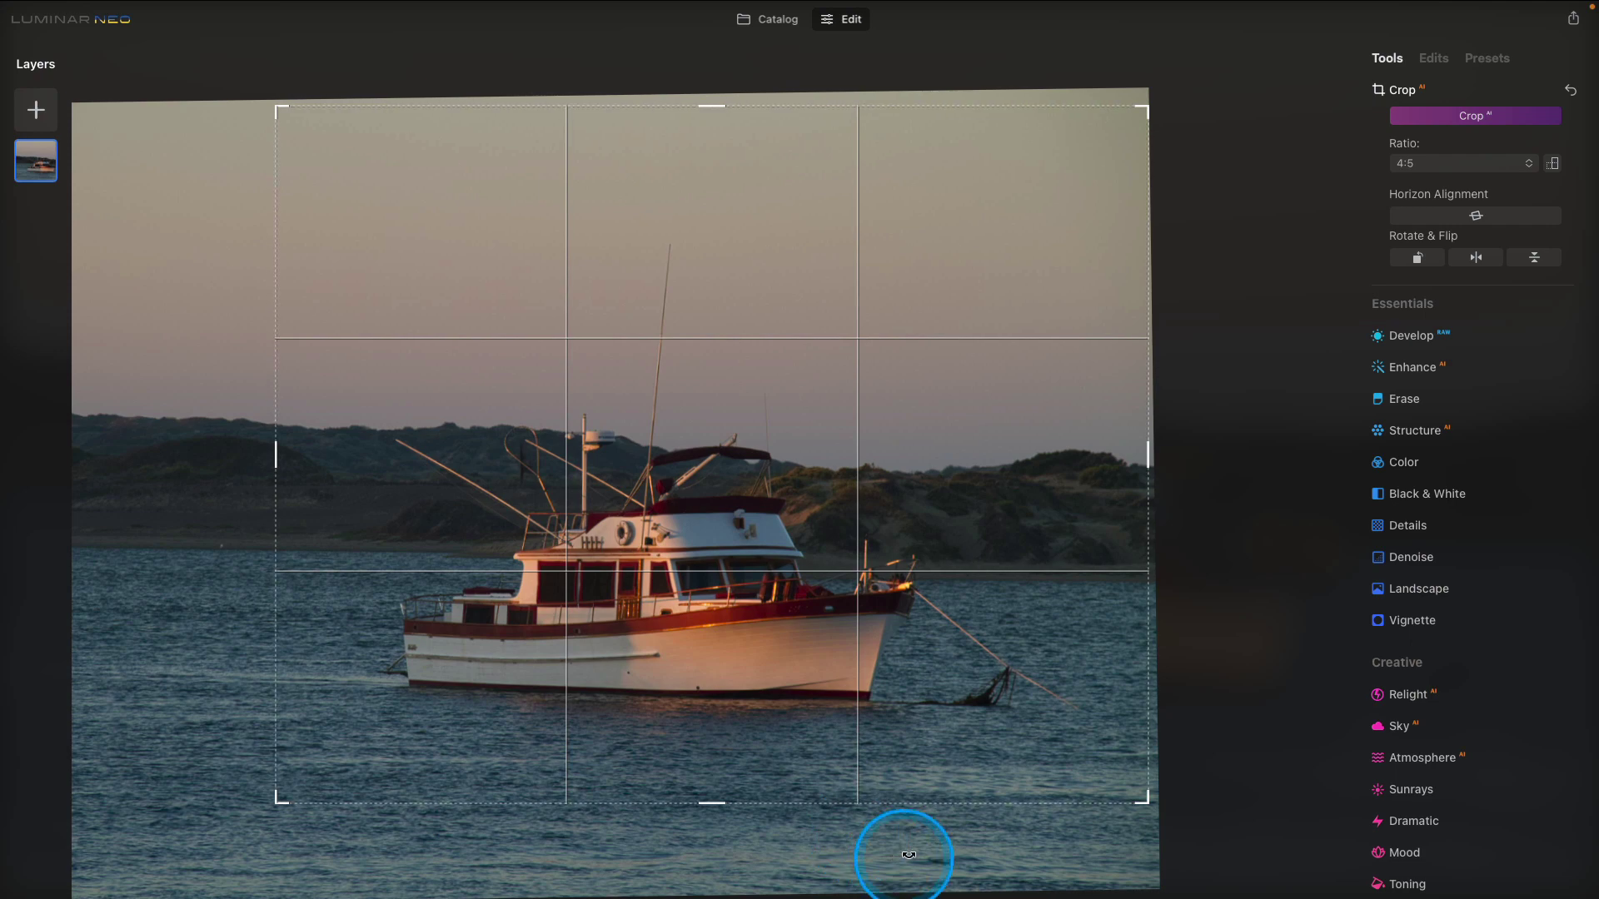
{"action": "left_click_drag", "start_coordinate": [1212, 600], "coordinate": [1212, 603]}
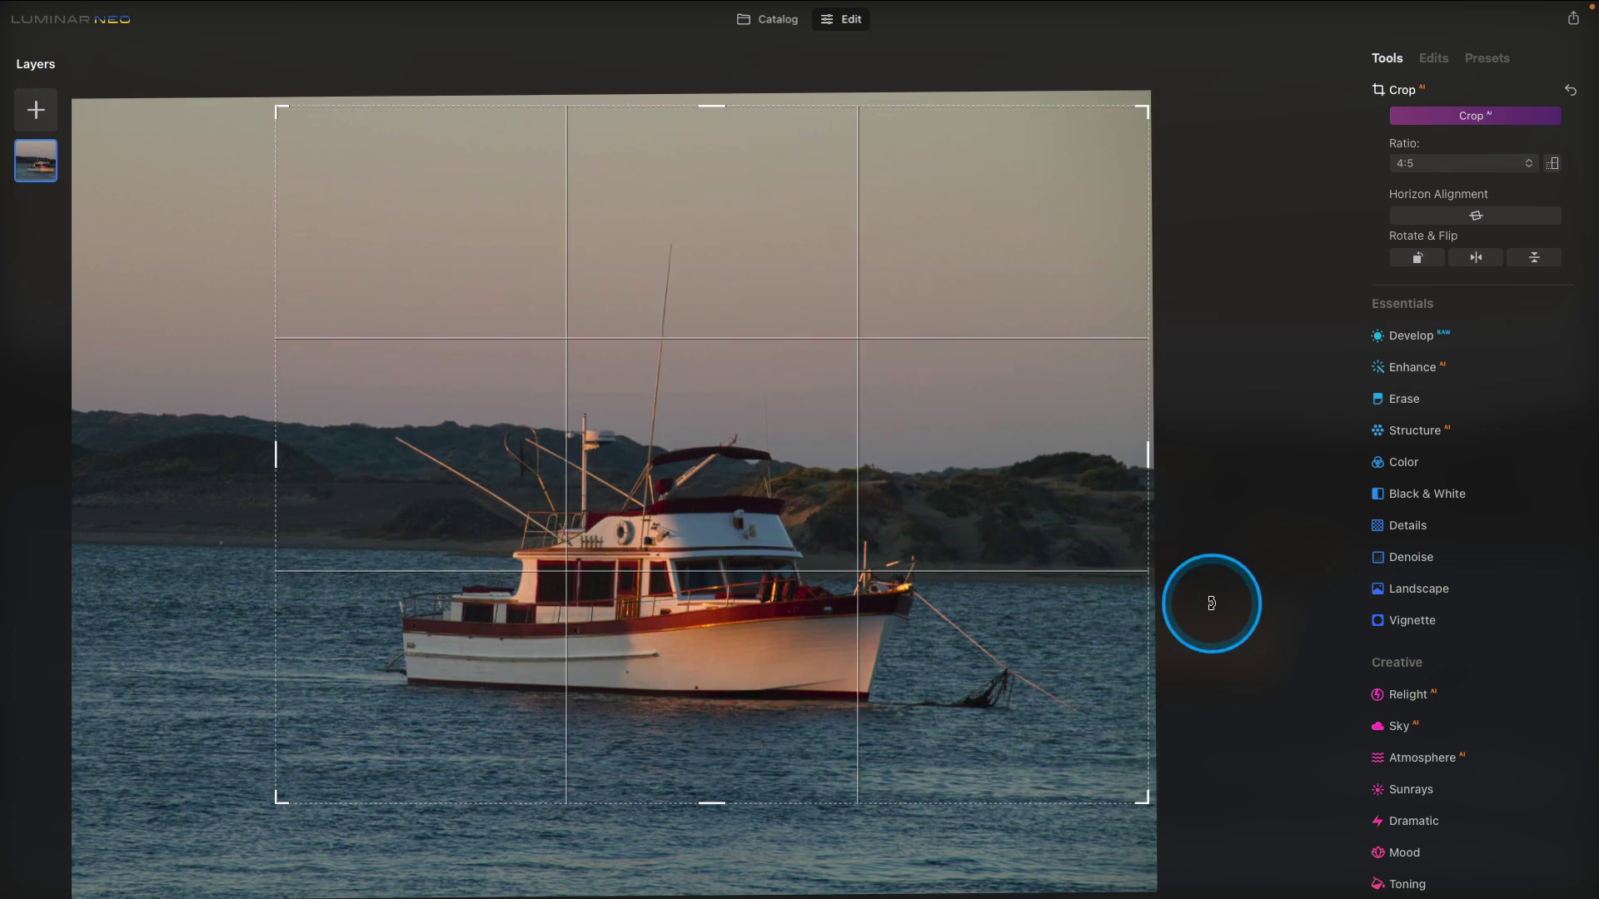
{"action": "key", "text": "Return"}
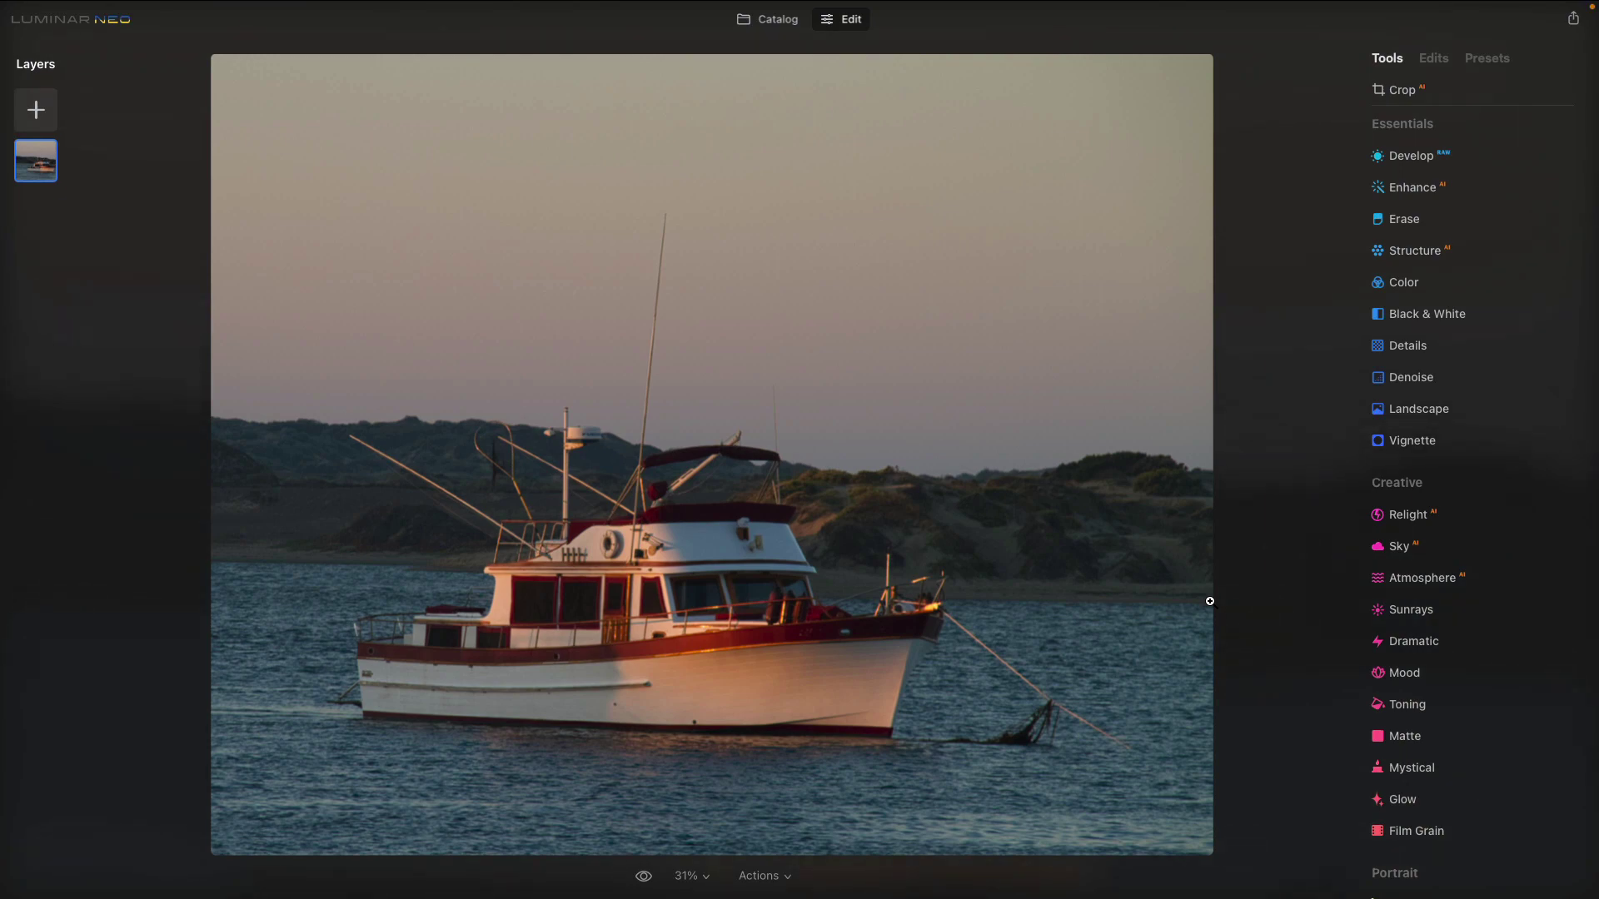
Set the Enhance Accent to 48 and the Structure Amount to 22.
{"action": "left_click", "coordinate": [1418, 195]}
{"action": "left_click", "coordinate": [1394, 257]}
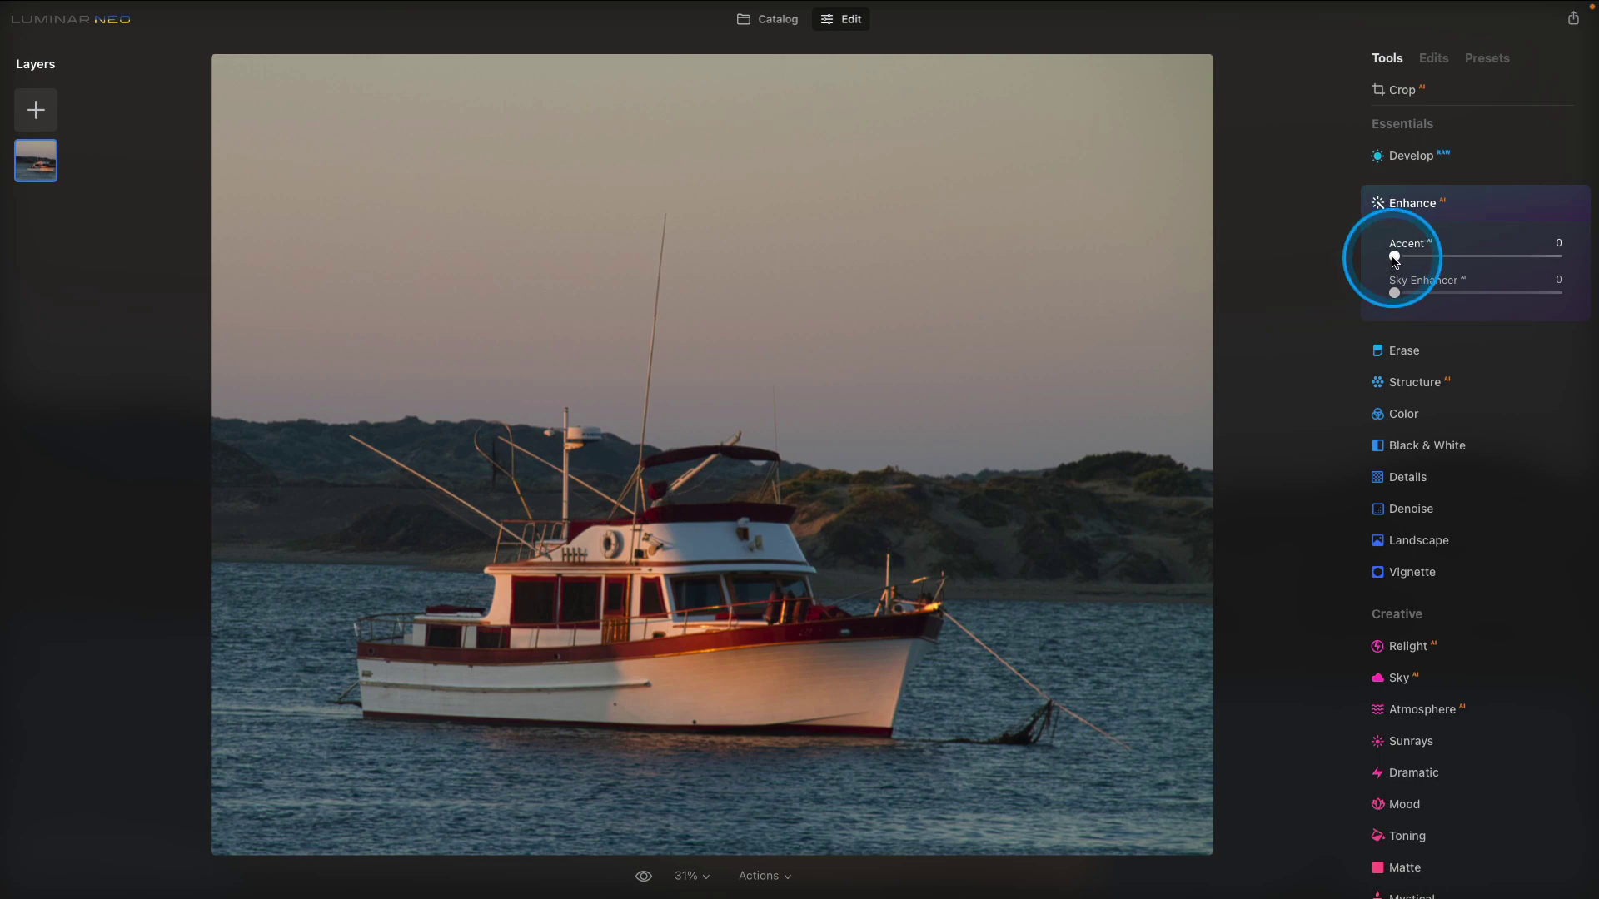
{"action": "left_click_drag", "start_coordinate": [1394, 258], "coordinate": [1480, 261]}
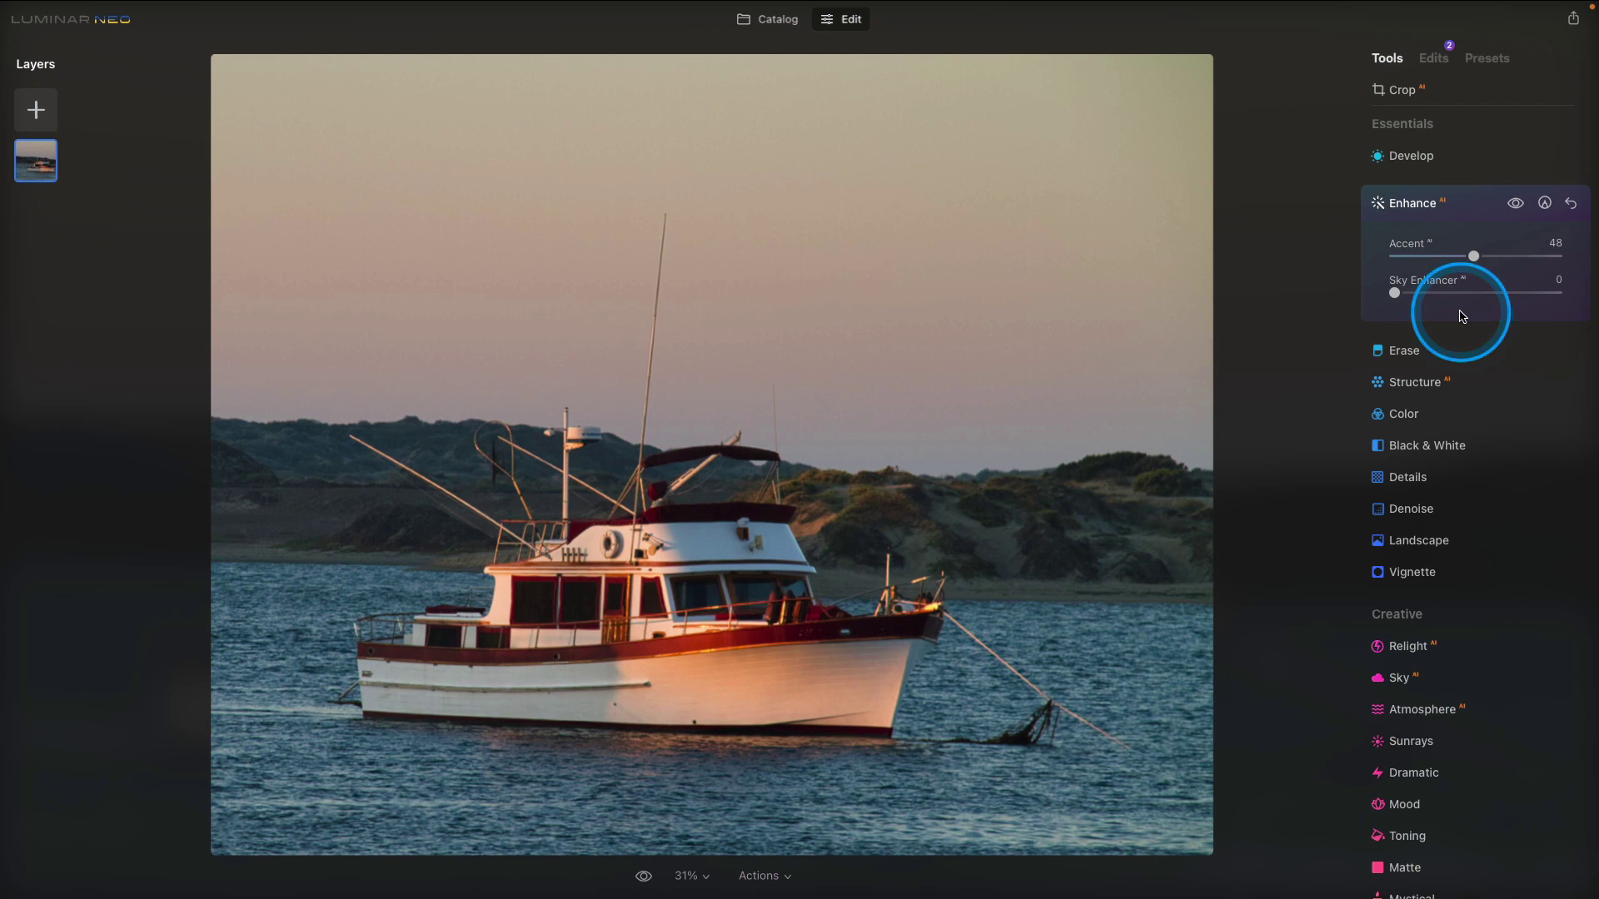
{"action": "left_click", "coordinate": [1418, 382]}
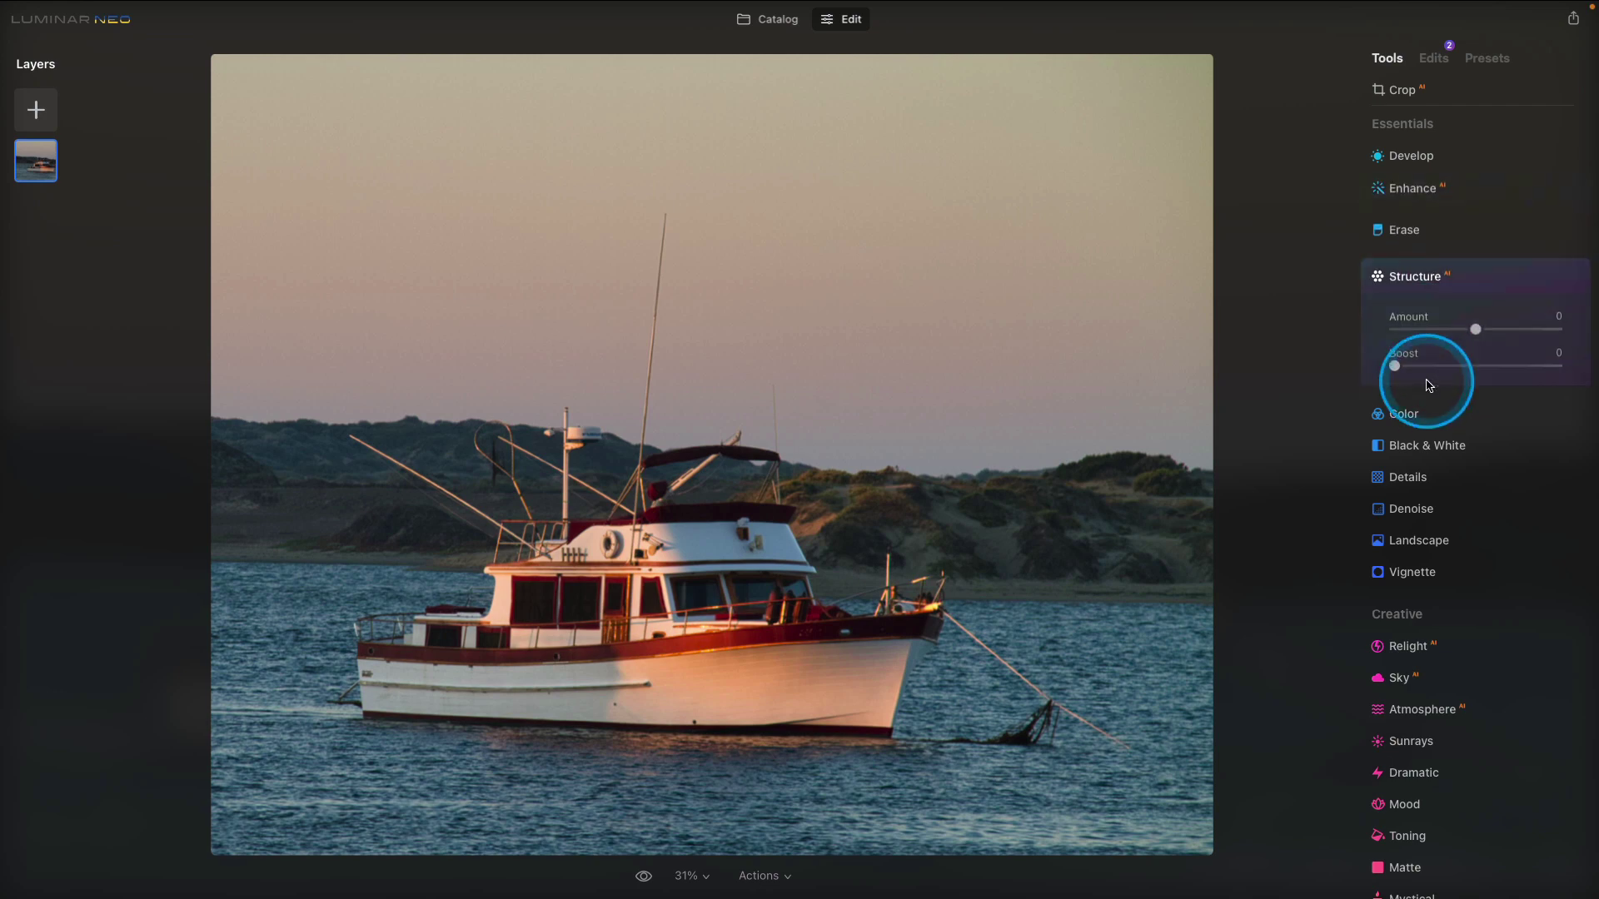
{"action": "left_click_drag", "start_coordinate": [1476, 321], "coordinate": [1493, 319]}
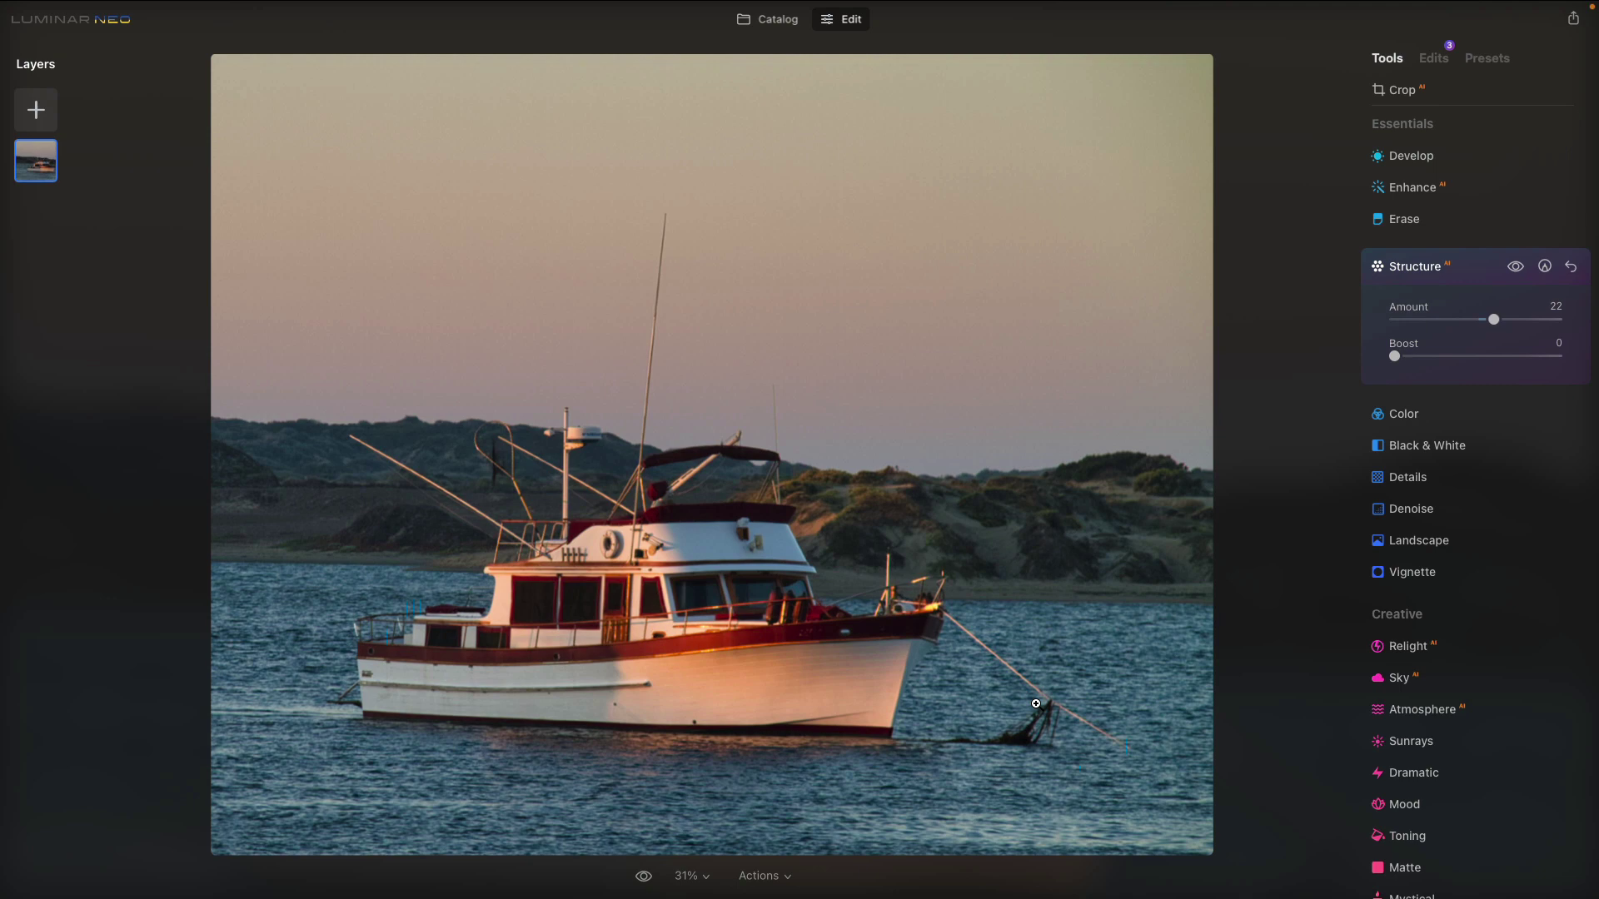
Replace the plain sky behind the boat with the Stunning Skies 4 sky.
{"action": "left_click", "coordinate": [1413, 681]}
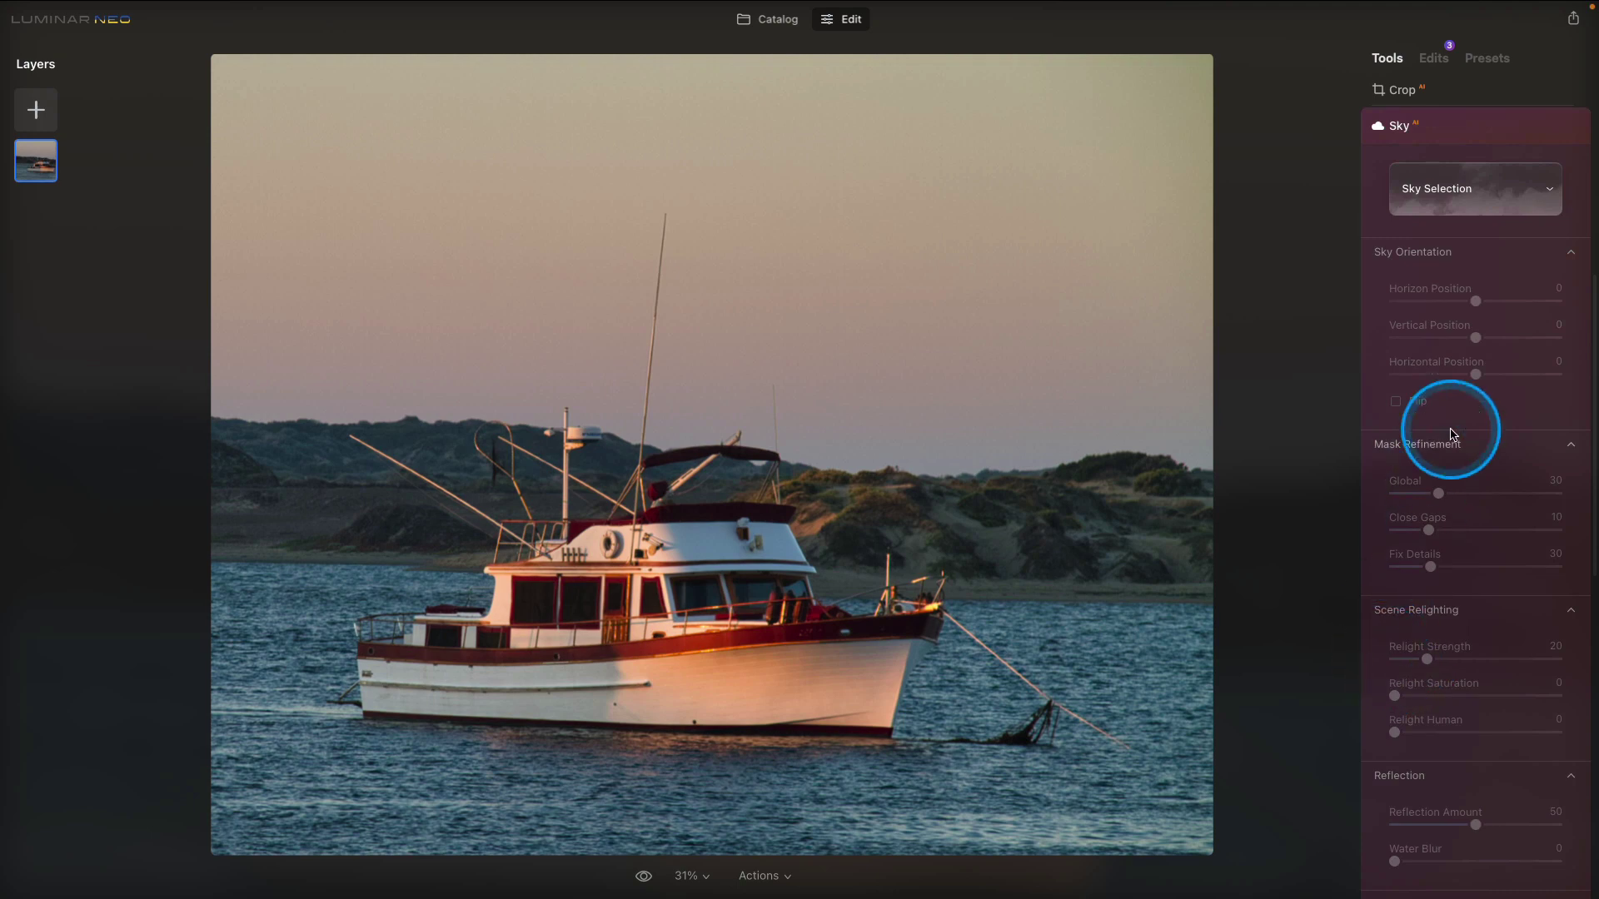
{"action": "left_click", "coordinate": [1538, 188]}
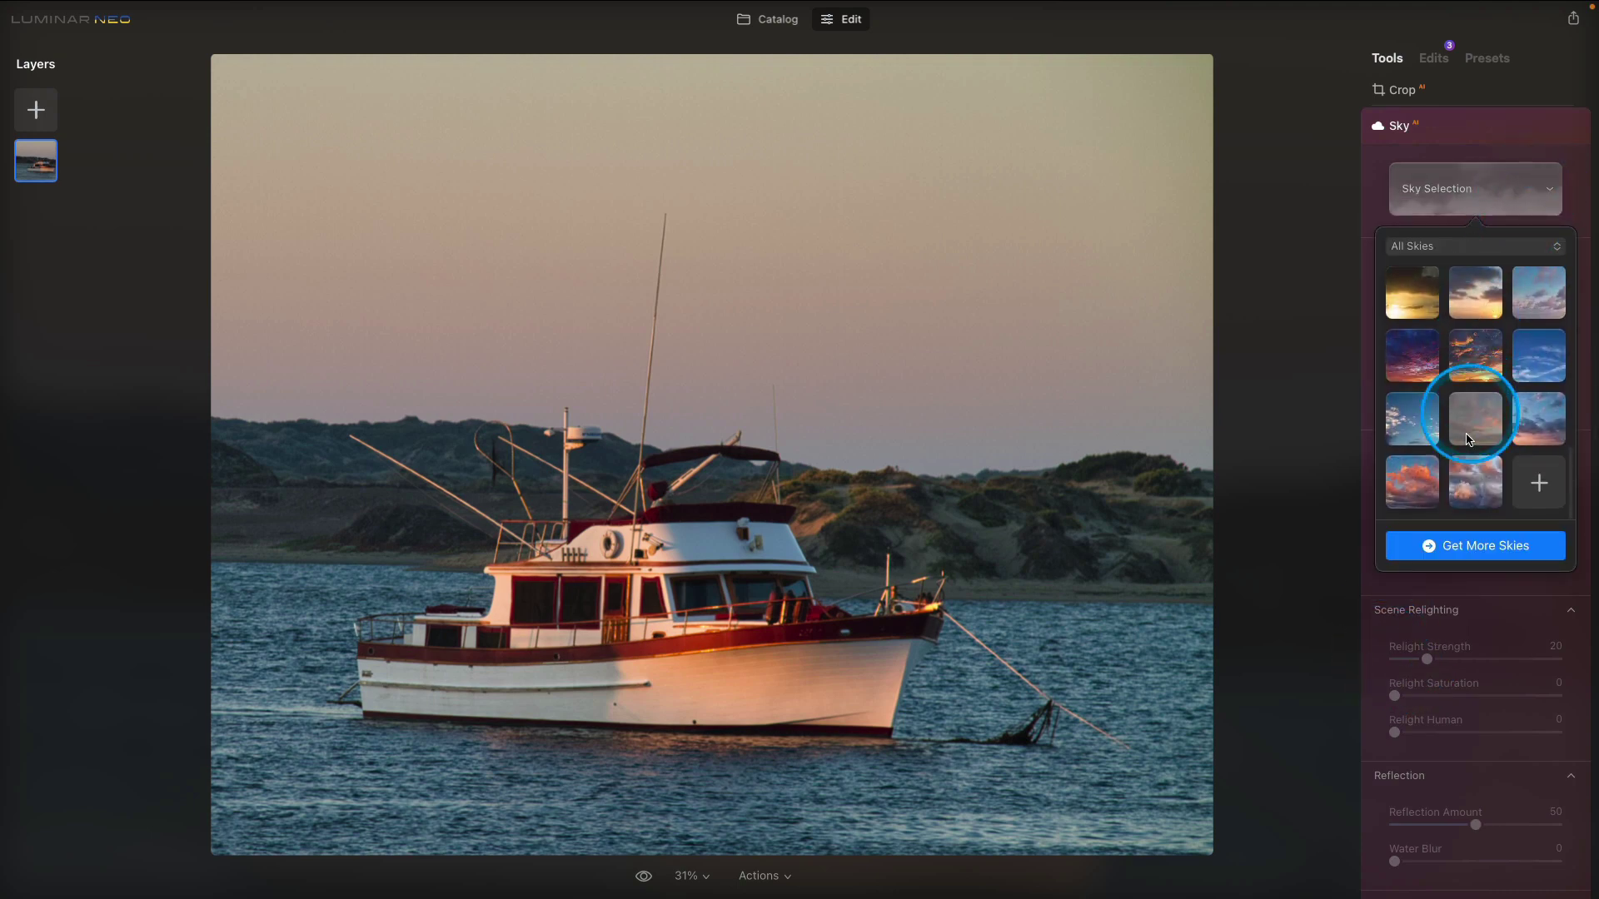
{"action": "left_click", "coordinate": [1470, 487]}
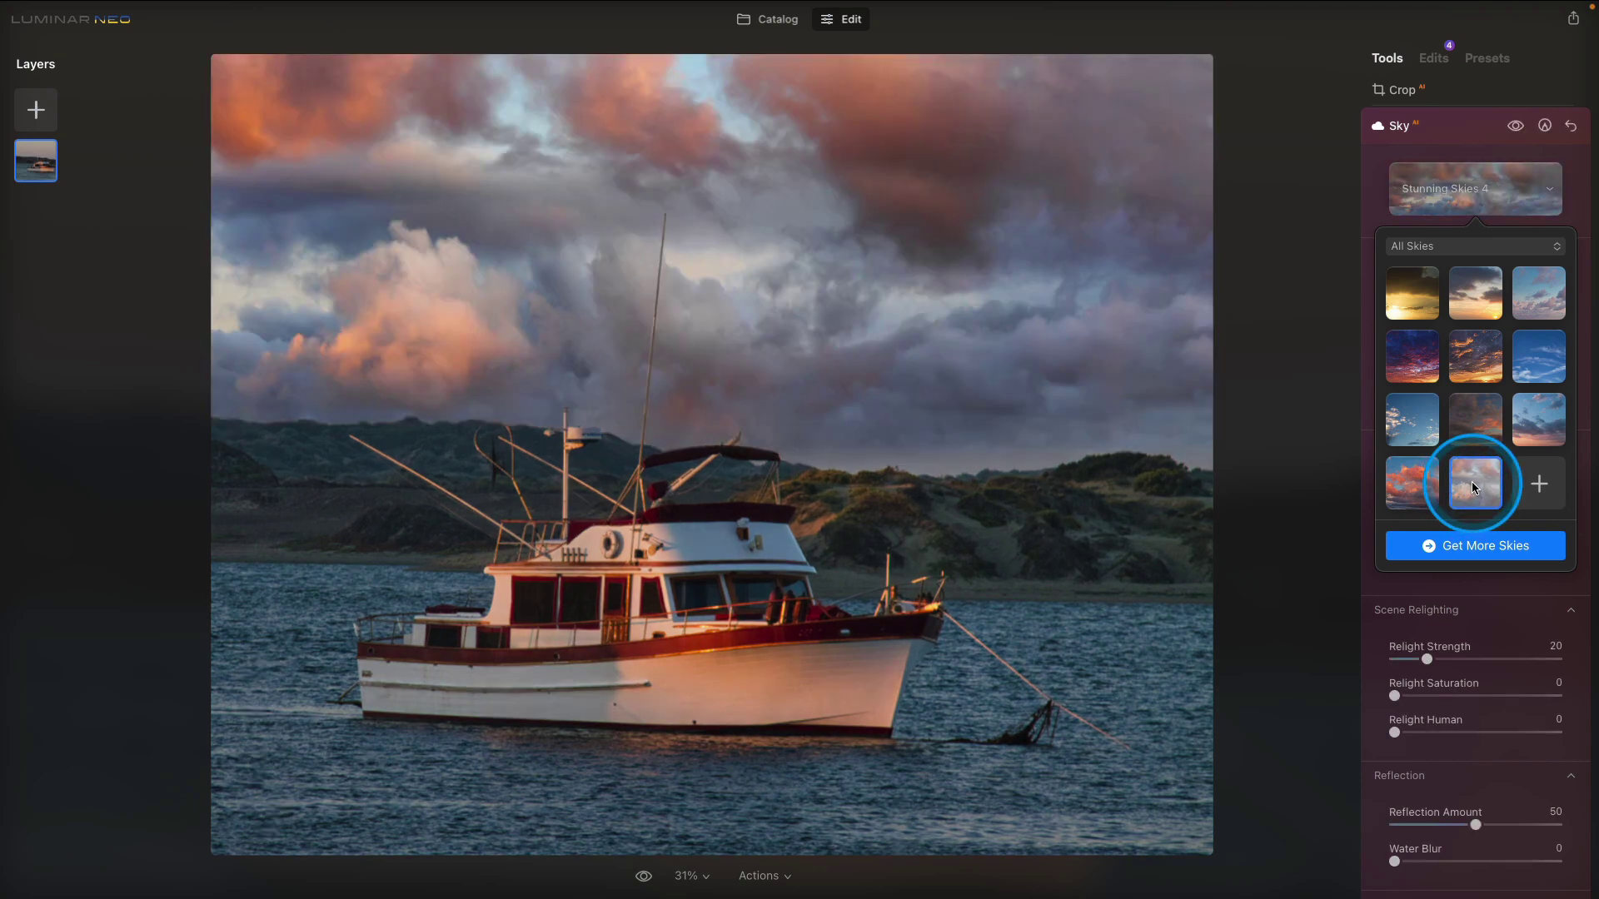
{"action": "left_click", "coordinate": [1454, 486]}
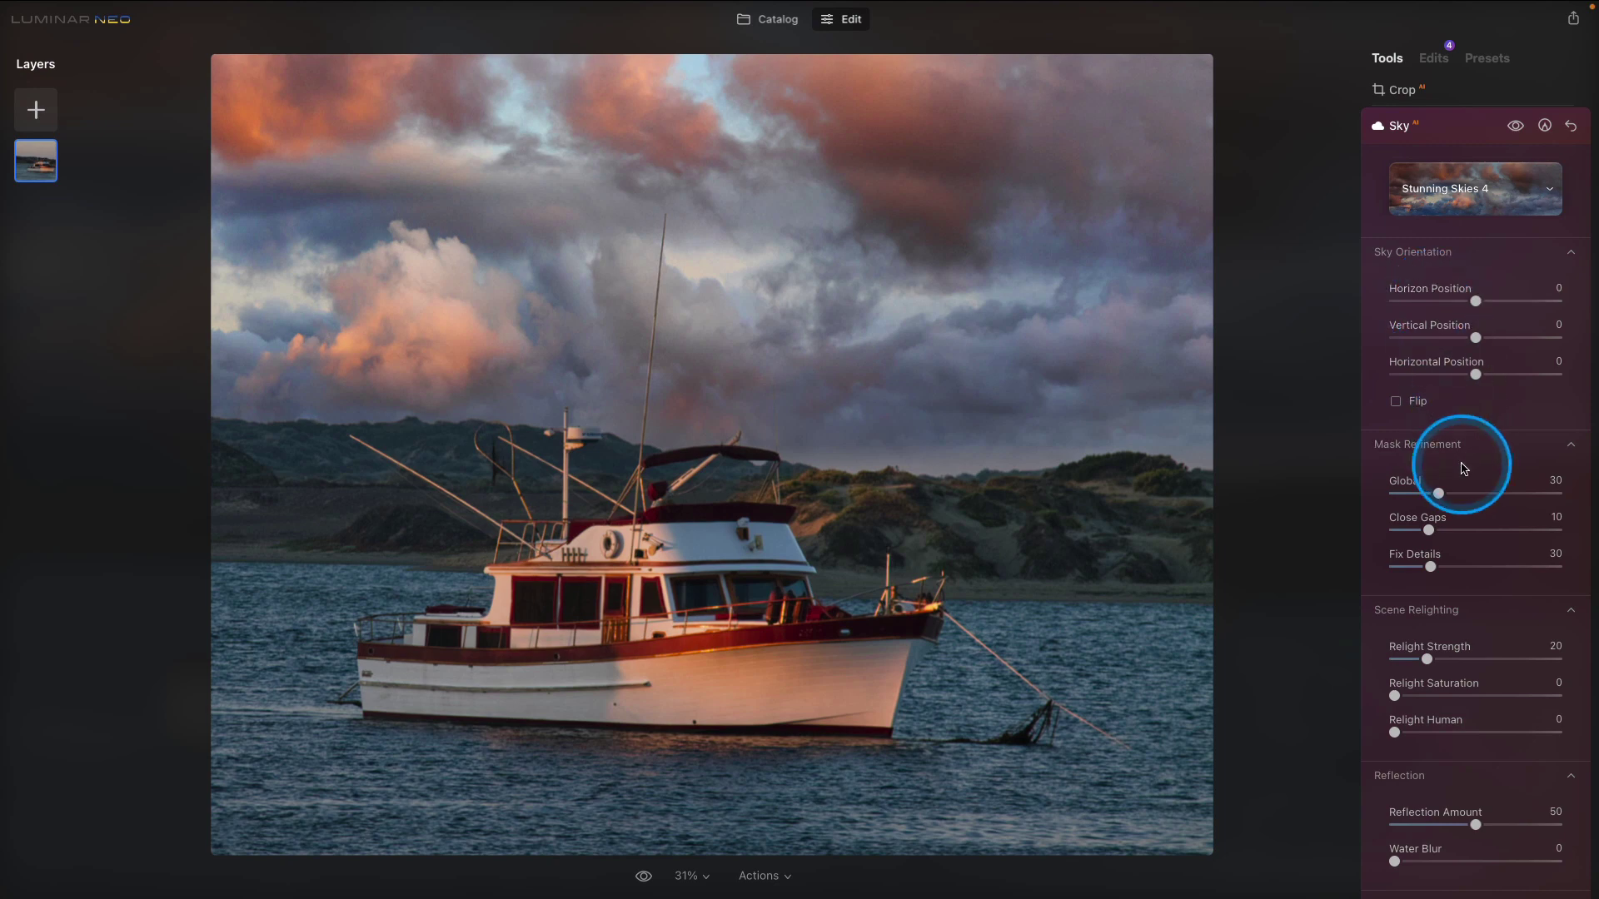
Relight the scene for the new sky with Relight Strength 80 and Relight Saturation 44.
{"action": "scroll", "coordinate": [1463, 464], "scroll_direction": "down", "scroll_amount": 3}
{"action": "scroll", "coordinate": [1463, 467], "scroll_direction": "down", "scroll_amount": 2}
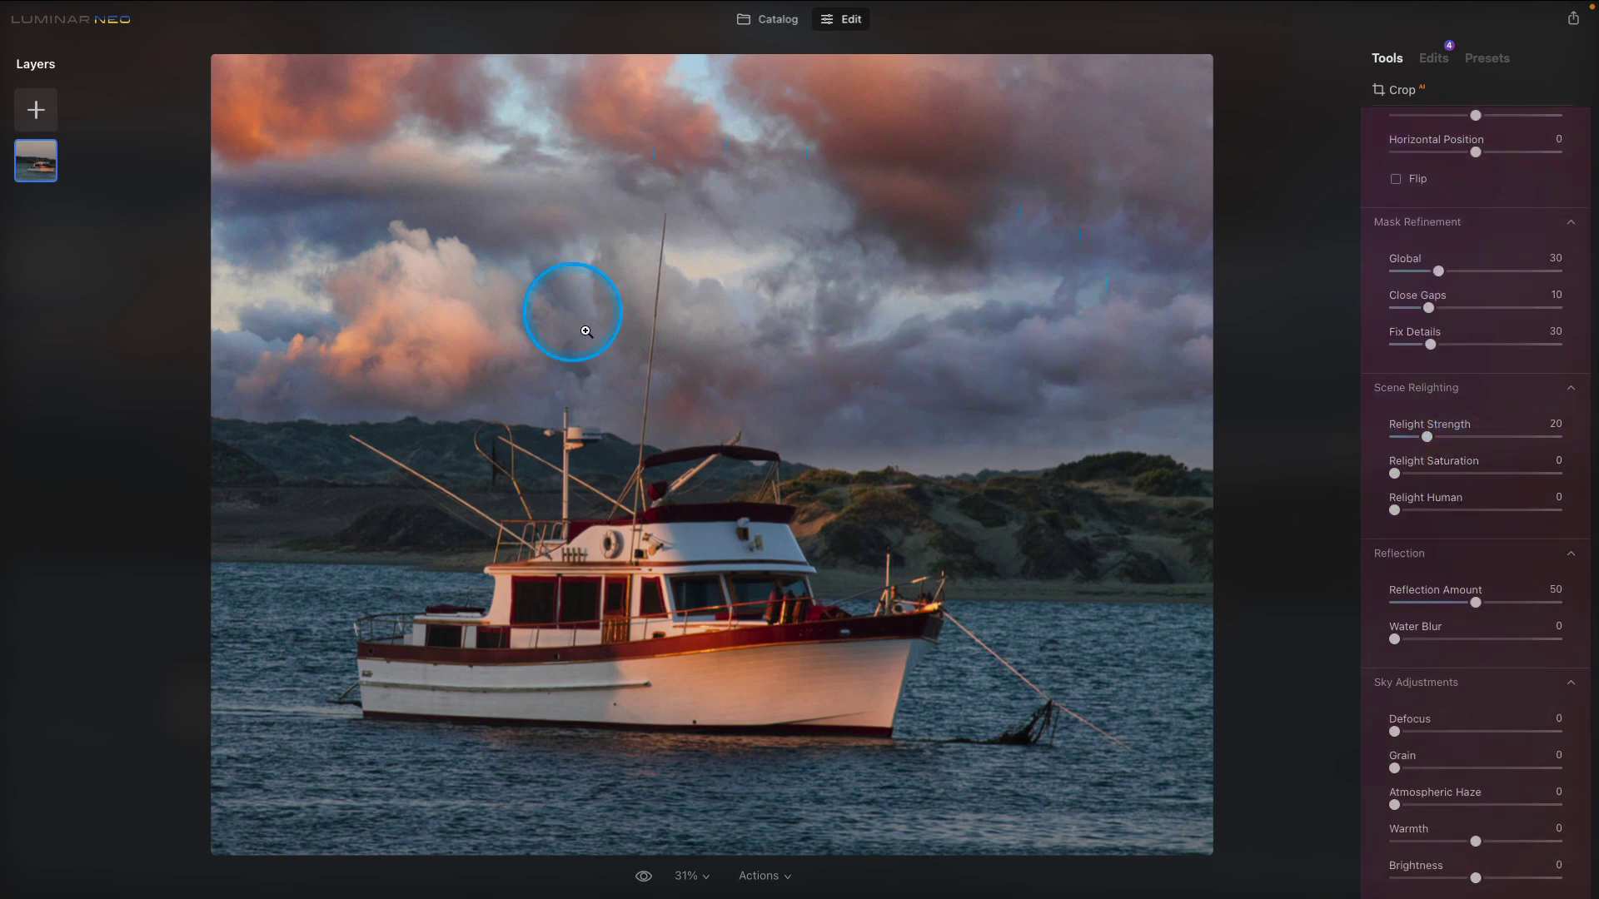
{"action": "left_click_drag", "start_coordinate": [1427, 436], "coordinate": [1542, 441]}
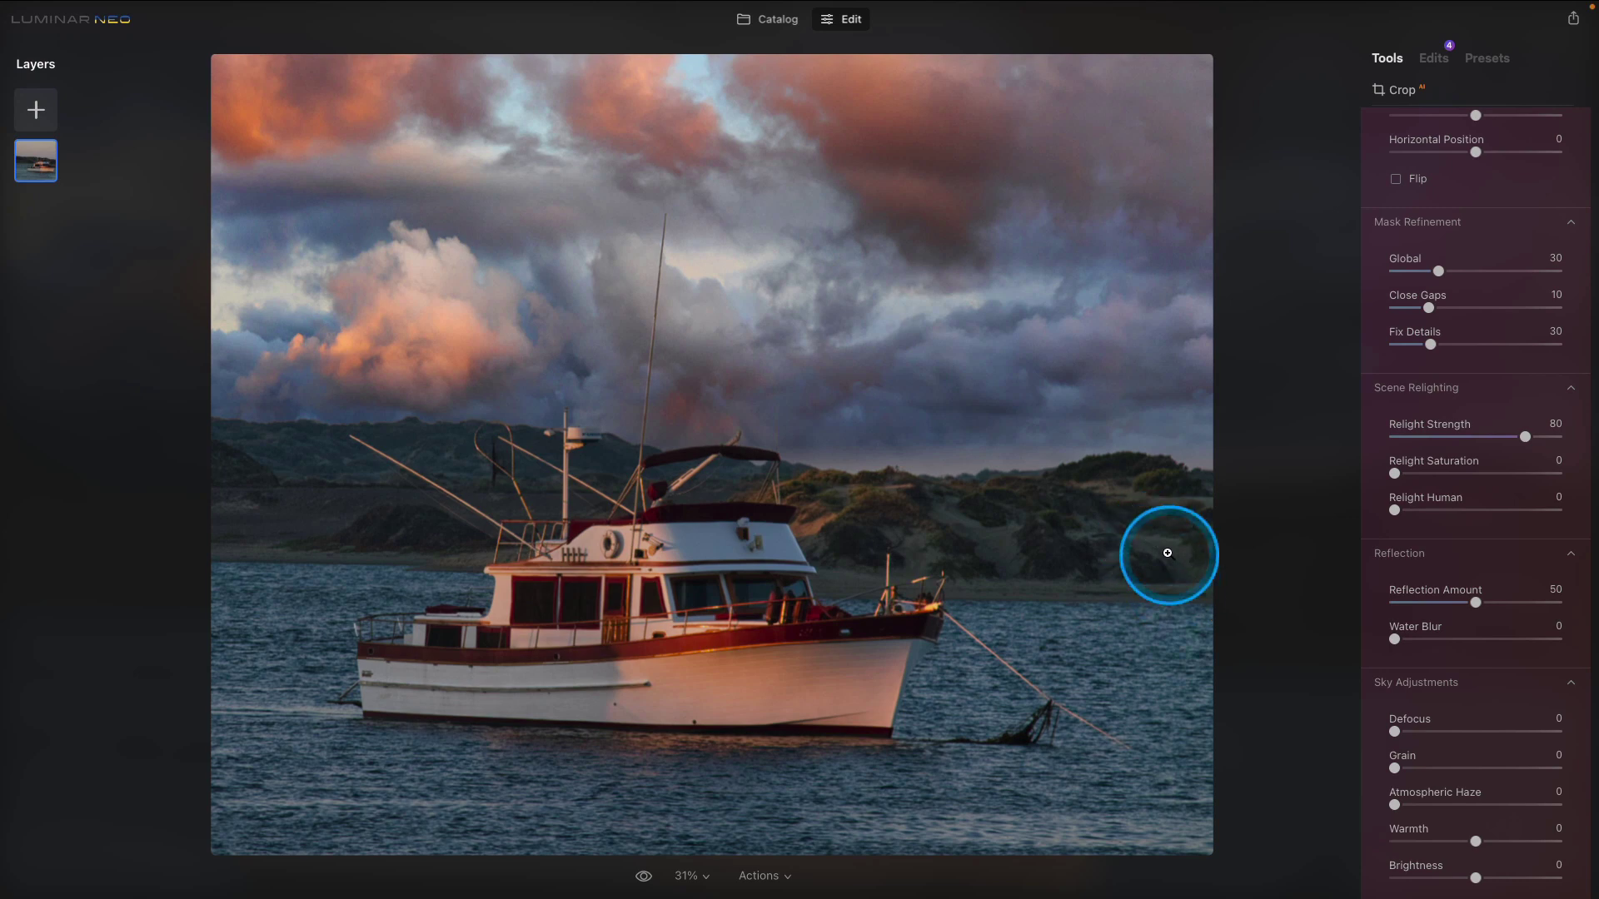
{"action": "left_click_drag", "start_coordinate": [1396, 475], "coordinate": [1467, 475]}
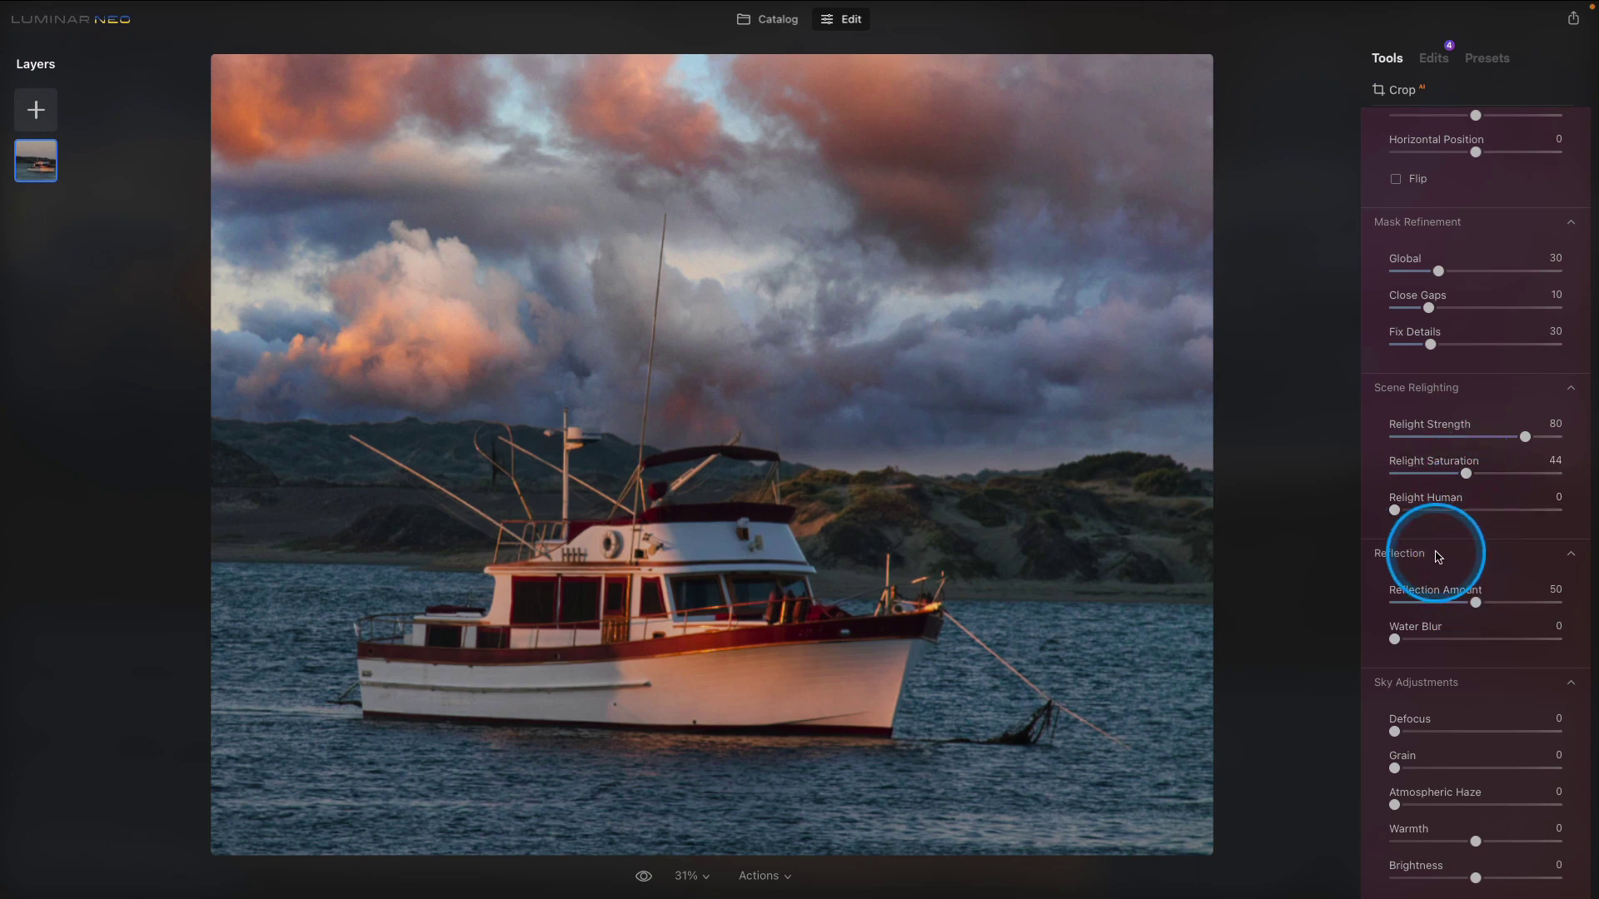
Set the sky's Reflection Amount and Water Blur both to 100.
{"action": "scroll", "coordinate": [1433, 556], "scroll_direction": "down", "scroll_amount": 1}
{"action": "scroll", "coordinate": [1433, 556], "scroll_direction": "down", "scroll_amount": 2}
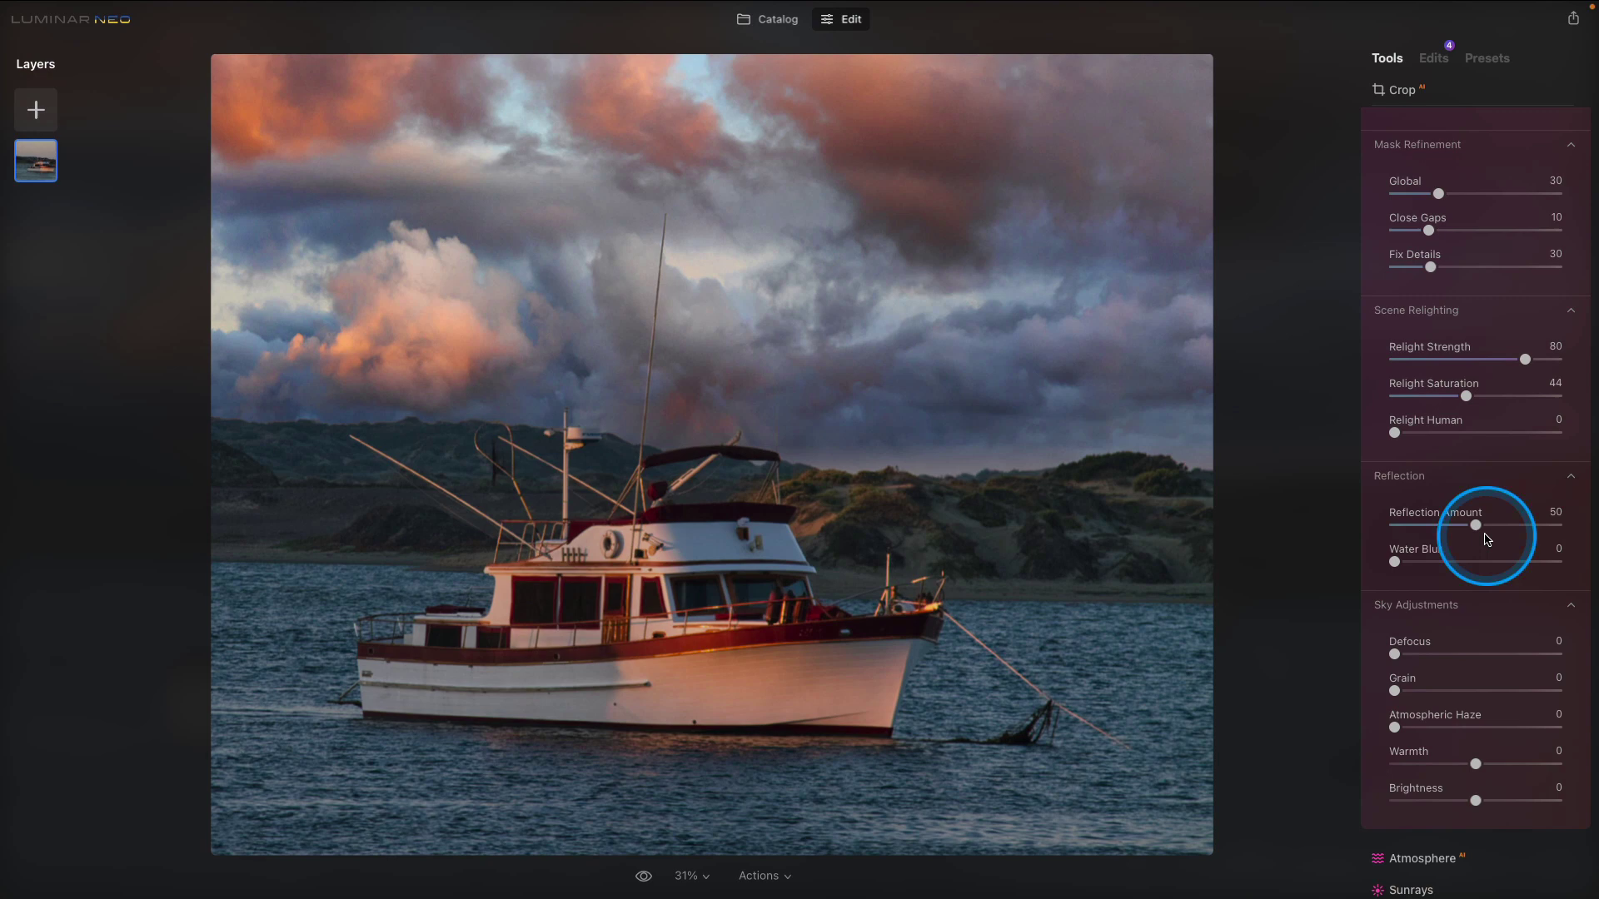
{"action": "left_click_drag", "start_coordinate": [1474, 527], "coordinate": [1582, 522]}
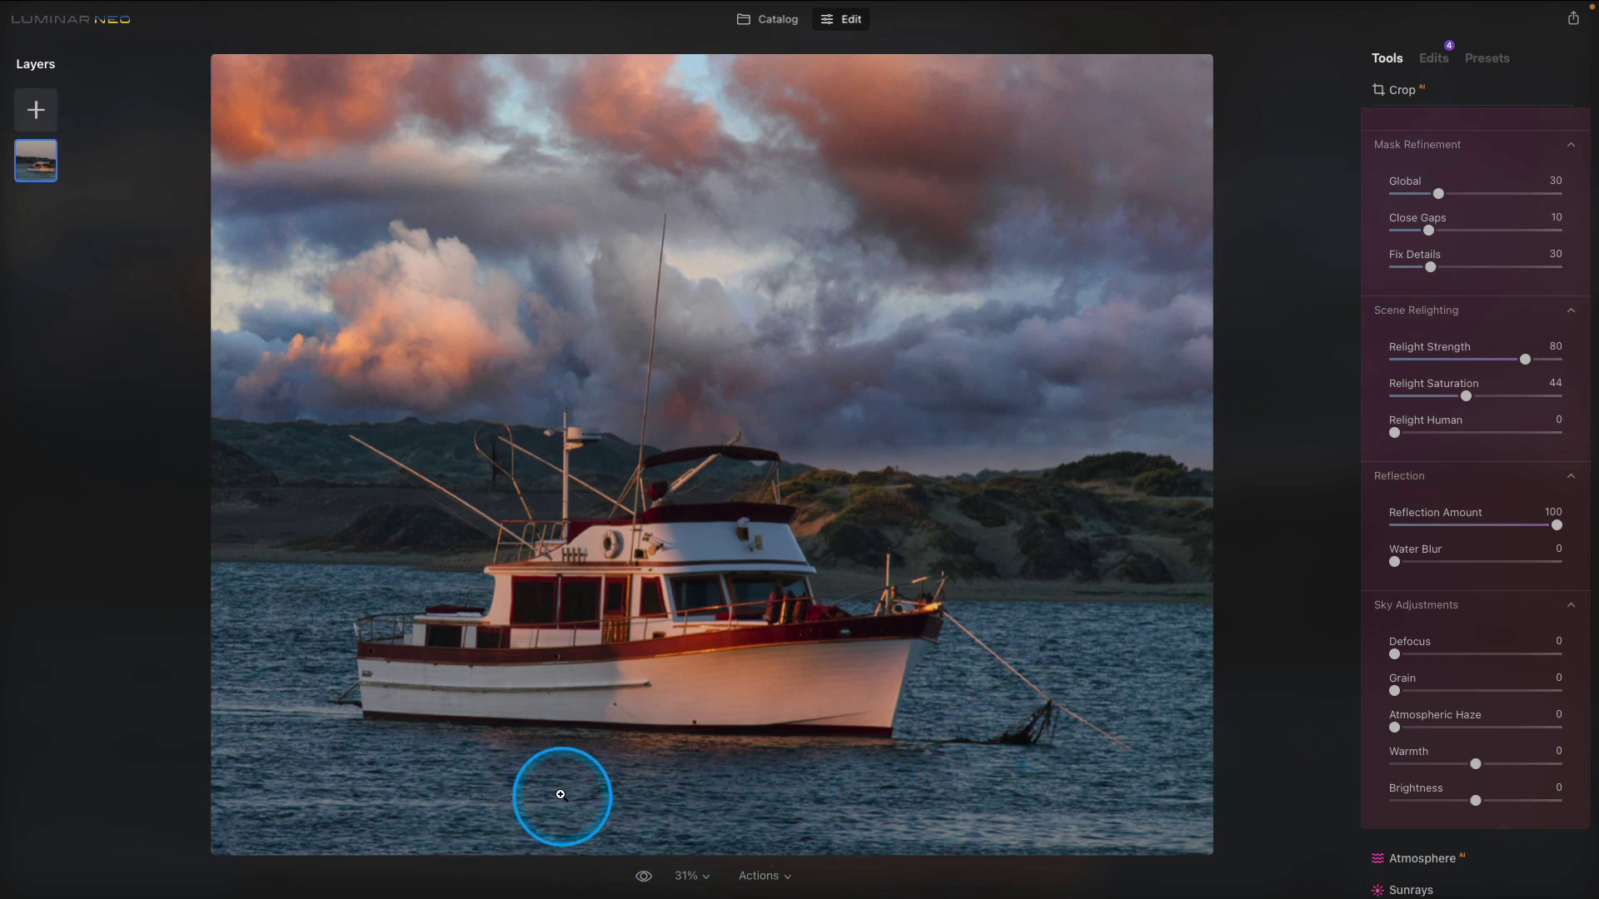
{"action": "left_click_drag", "start_coordinate": [1396, 565], "coordinate": [1582, 562]}
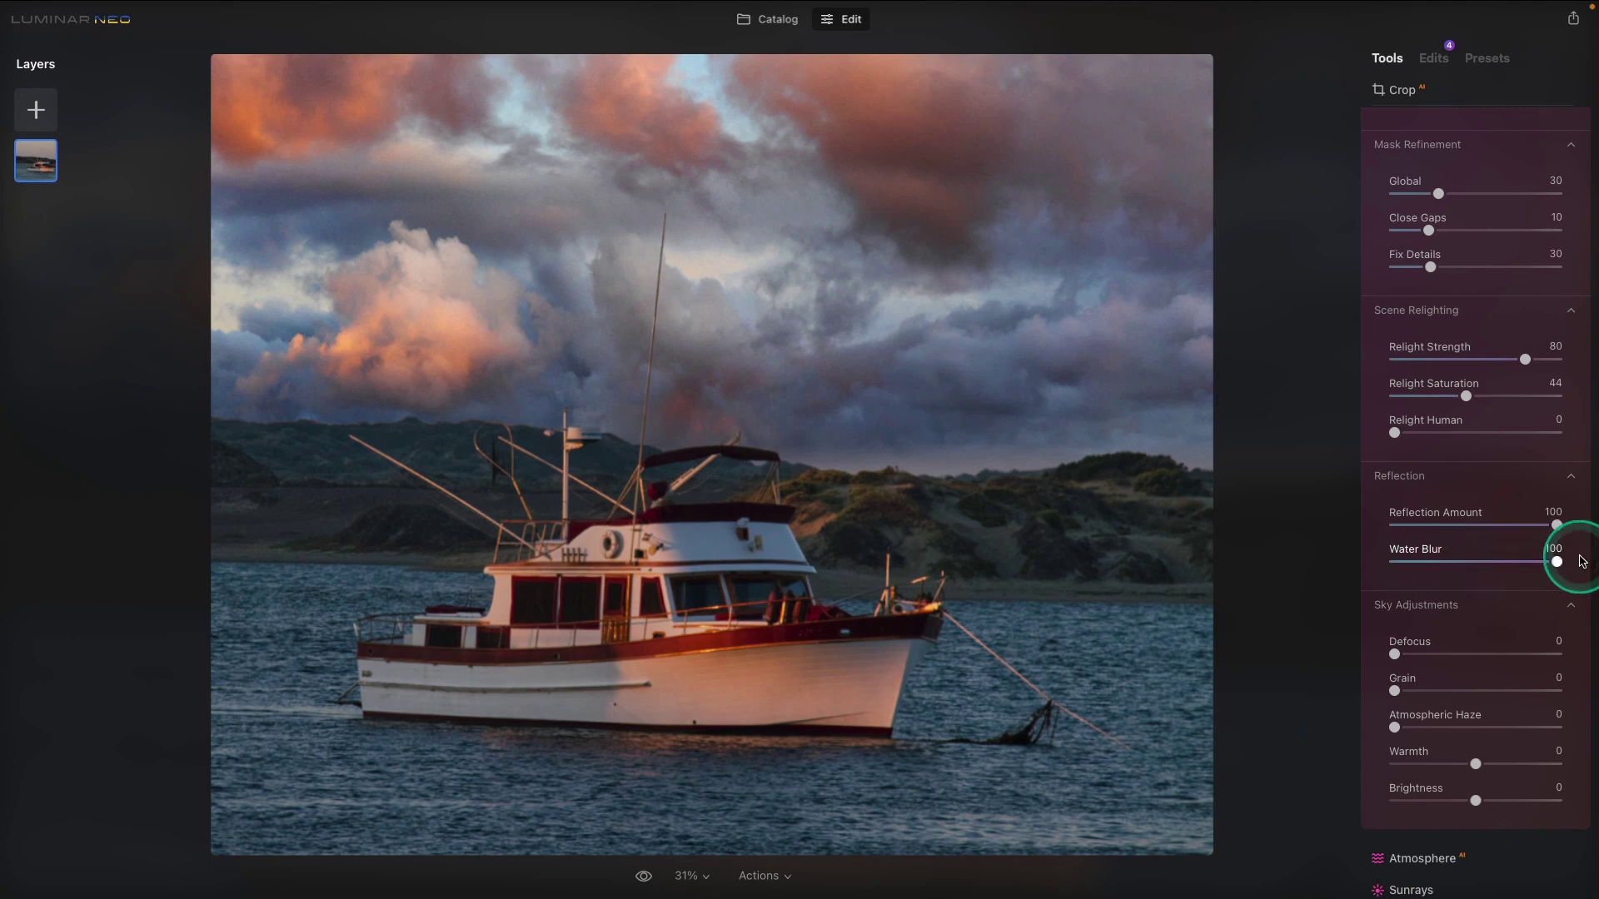
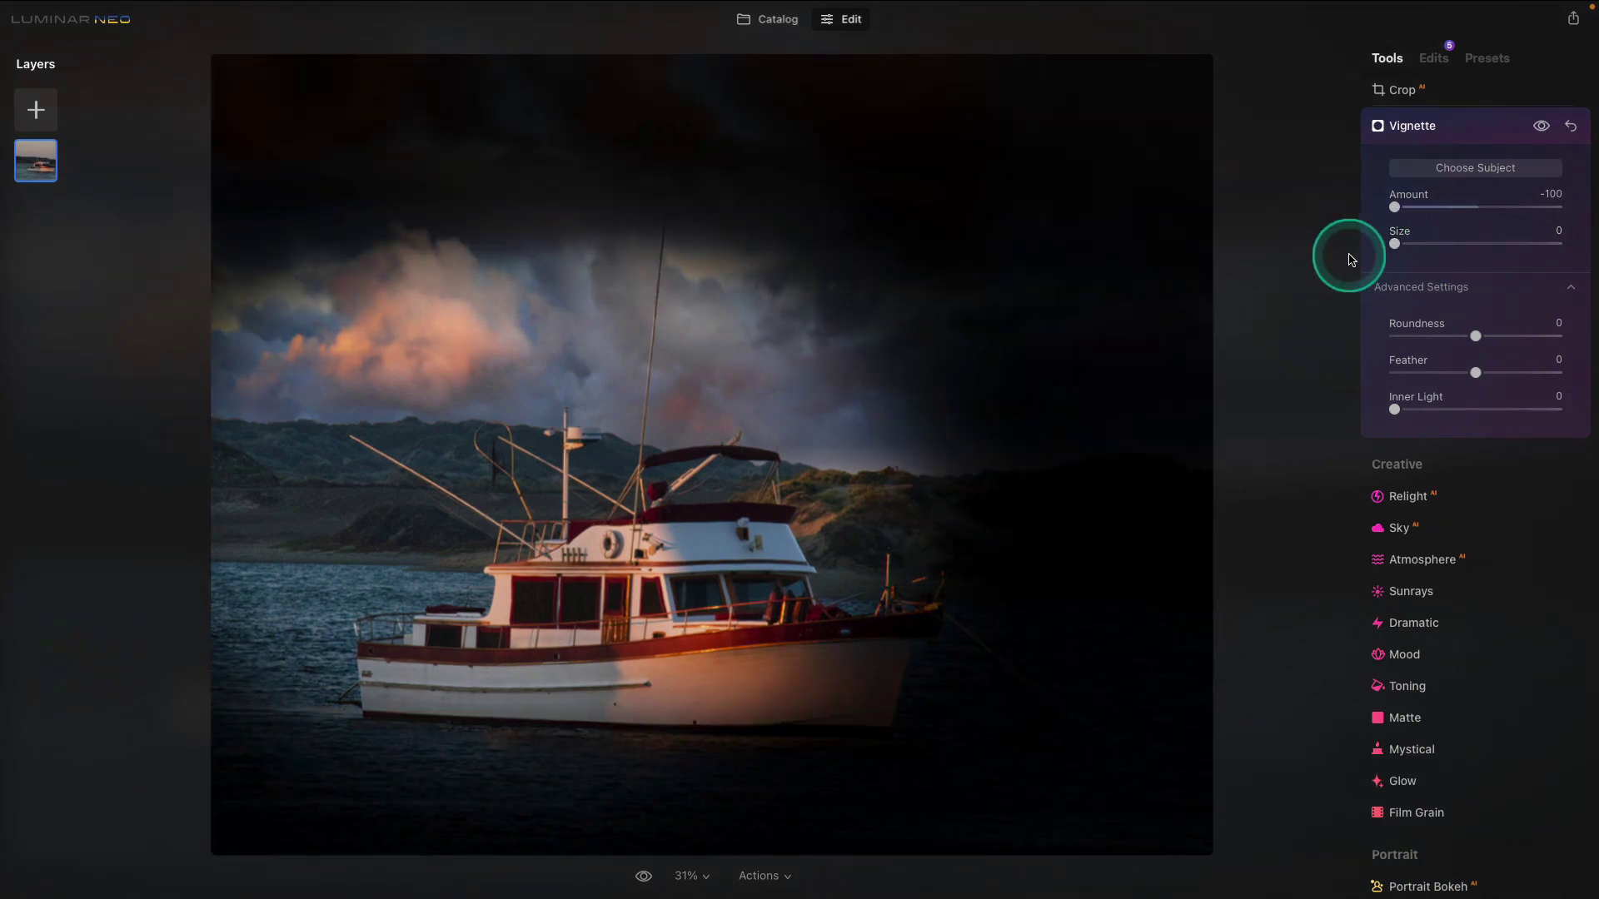
Center the vignette on the boat's cabin, with Feather at 72 and Amount at -40.
{"action": "left_click", "coordinate": [1475, 373]}
{"action": "left_click_drag", "start_coordinate": [1478, 376], "coordinate": [1542, 378]}
{"action": "left_click", "coordinate": [1470, 175]}
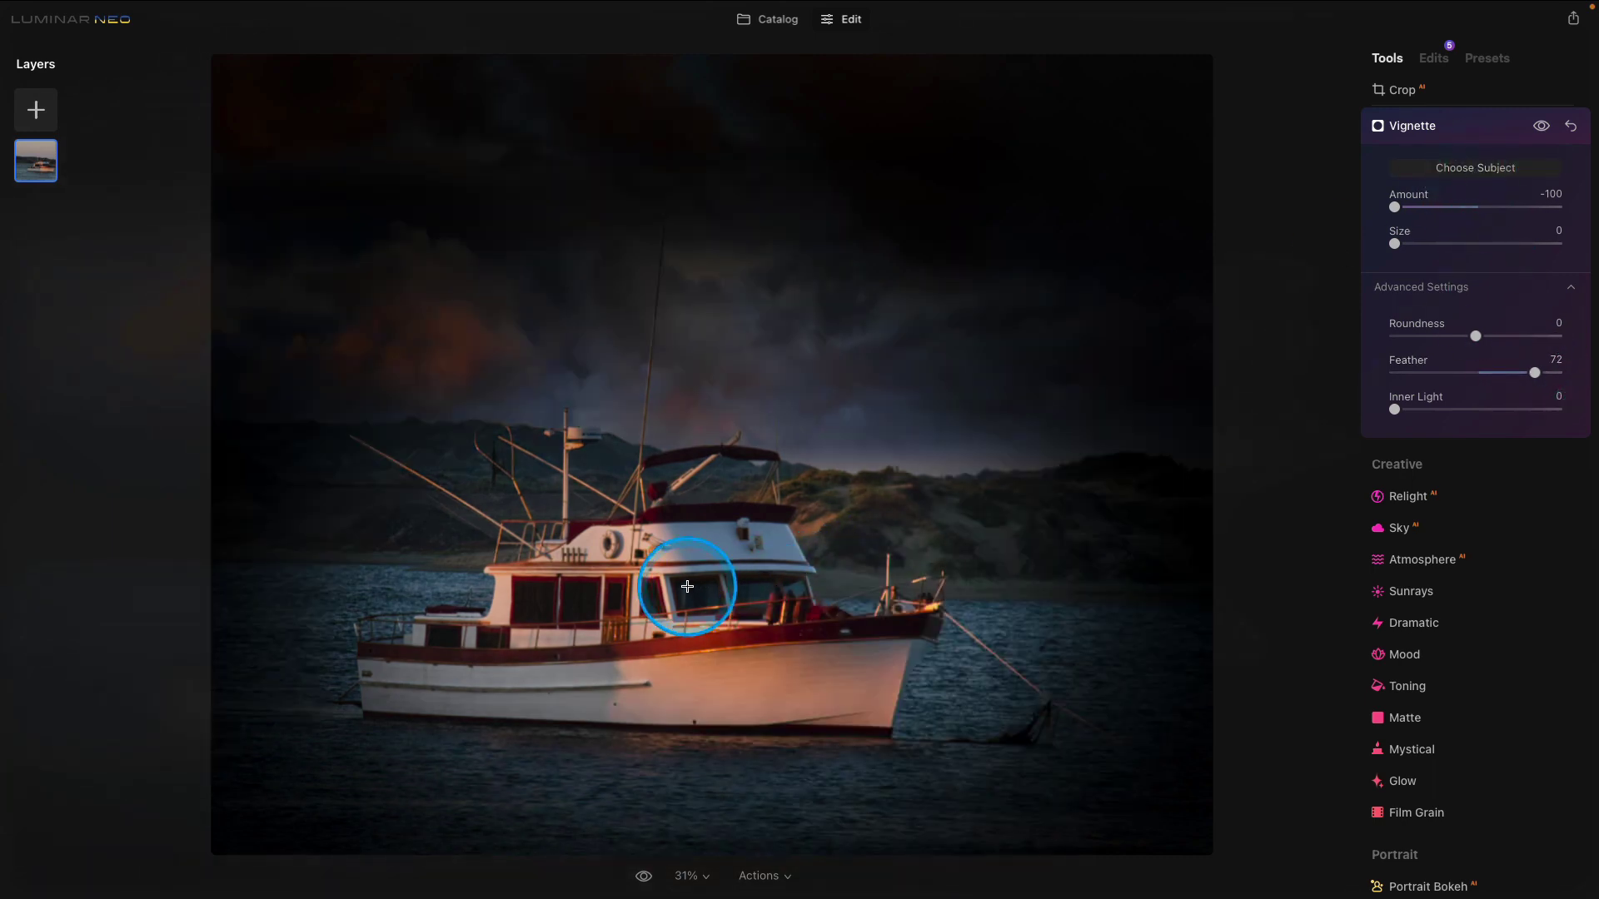
{"action": "left_click", "coordinate": [666, 552]}
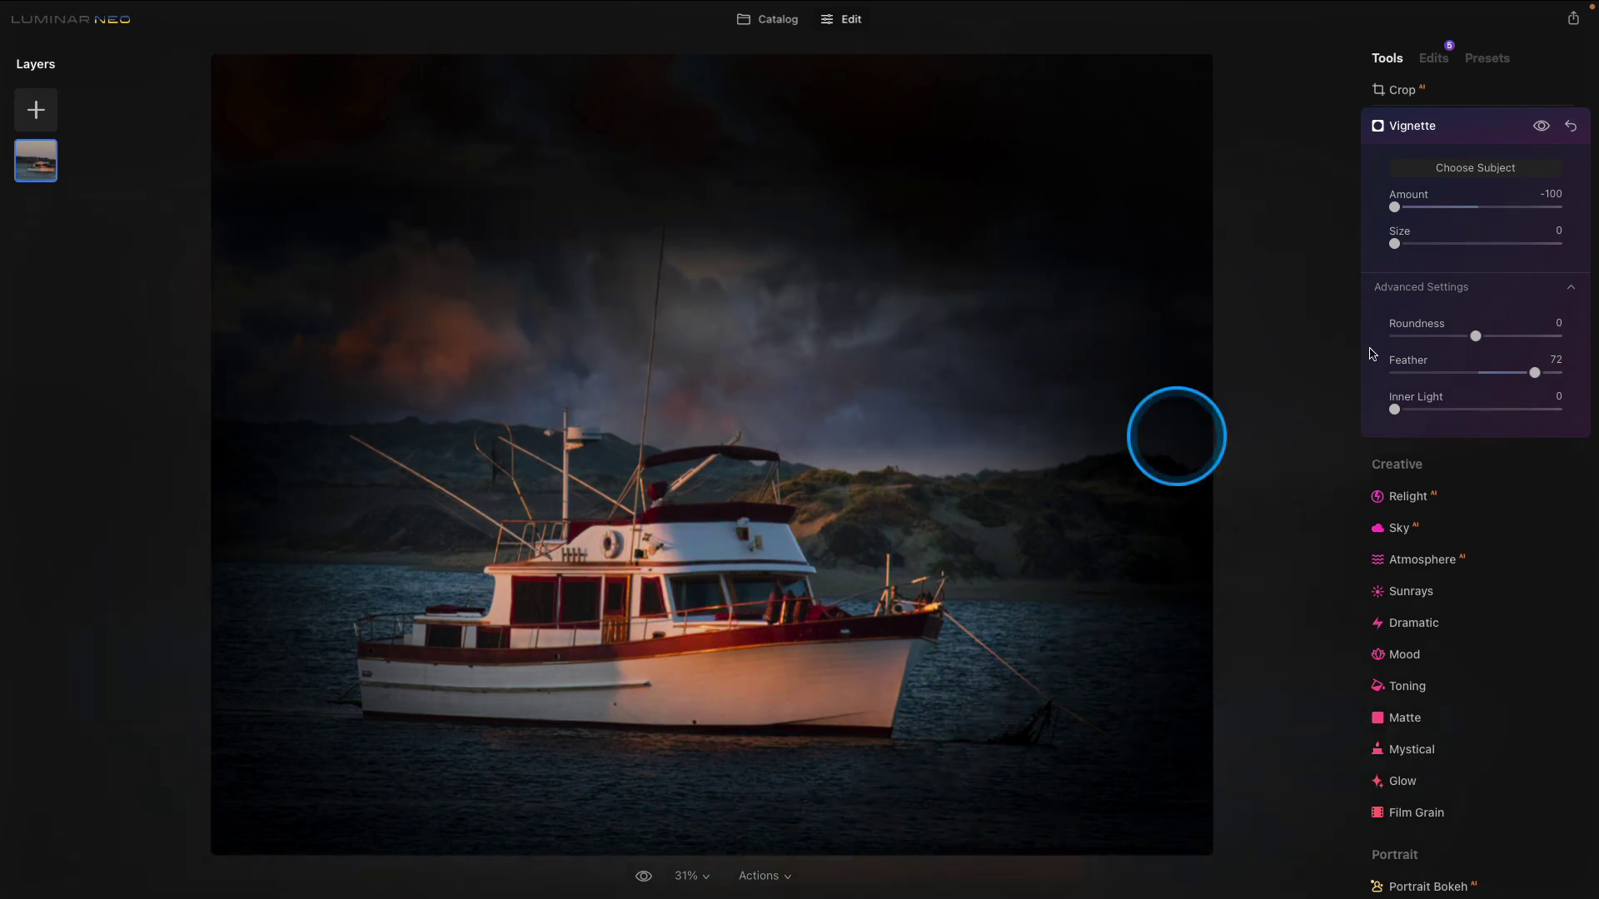
{"action": "left_click_drag", "start_coordinate": [1395, 208], "coordinate": [1447, 213]}
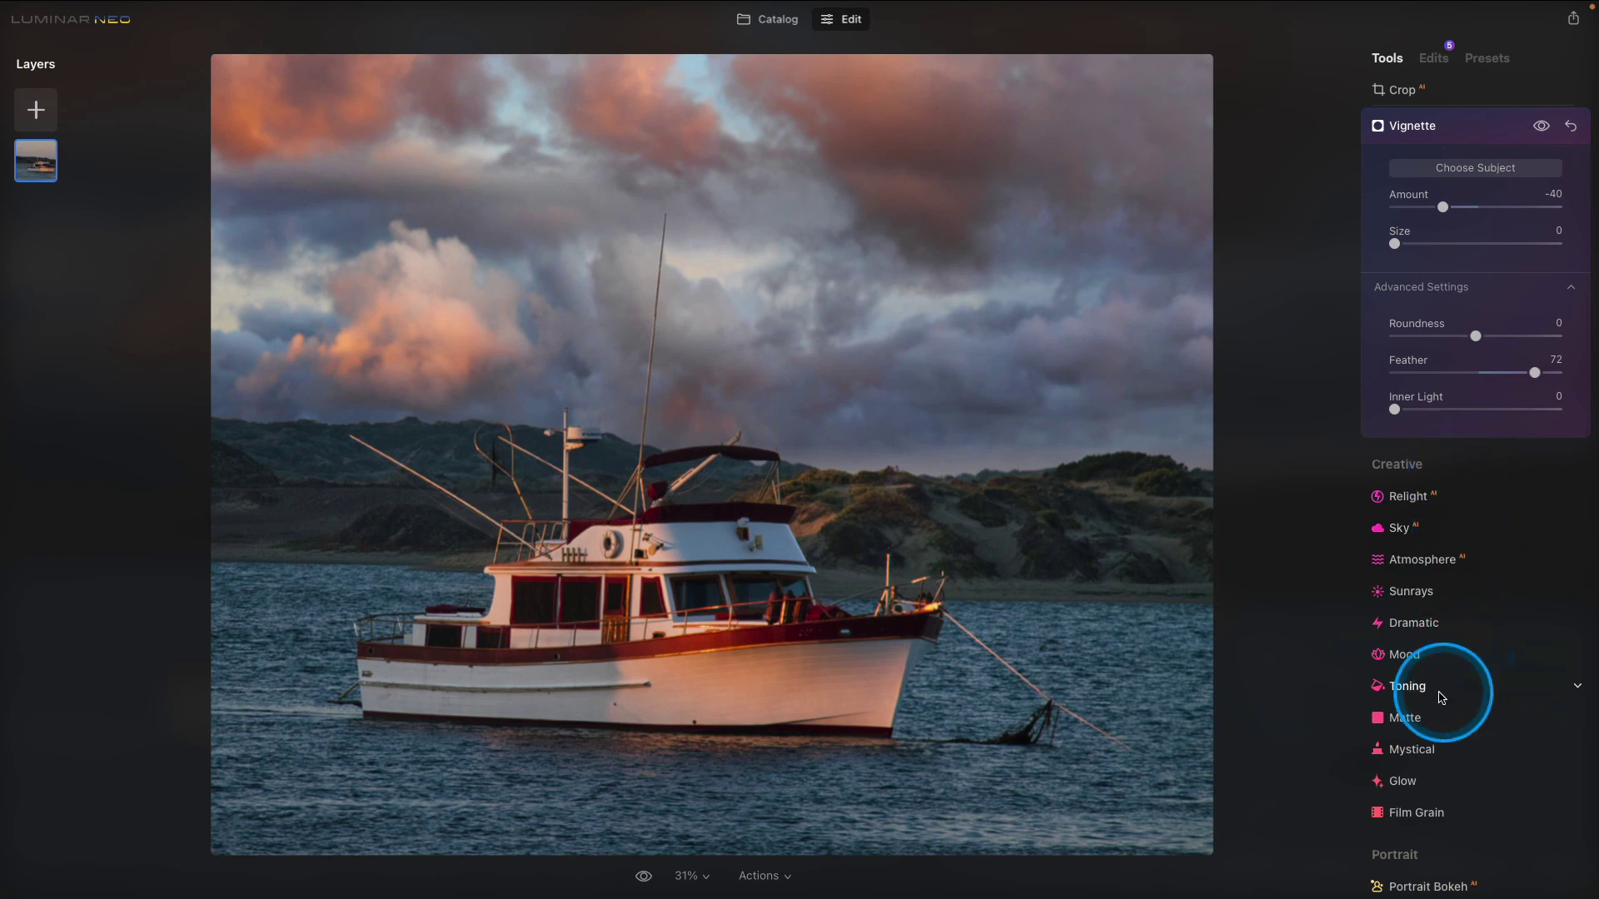
Apply the Mystical effect with Amount 50 and Colorize Warmth 44, and compare the photo before and after the edits.
{"action": "left_click", "coordinate": [1423, 749]}
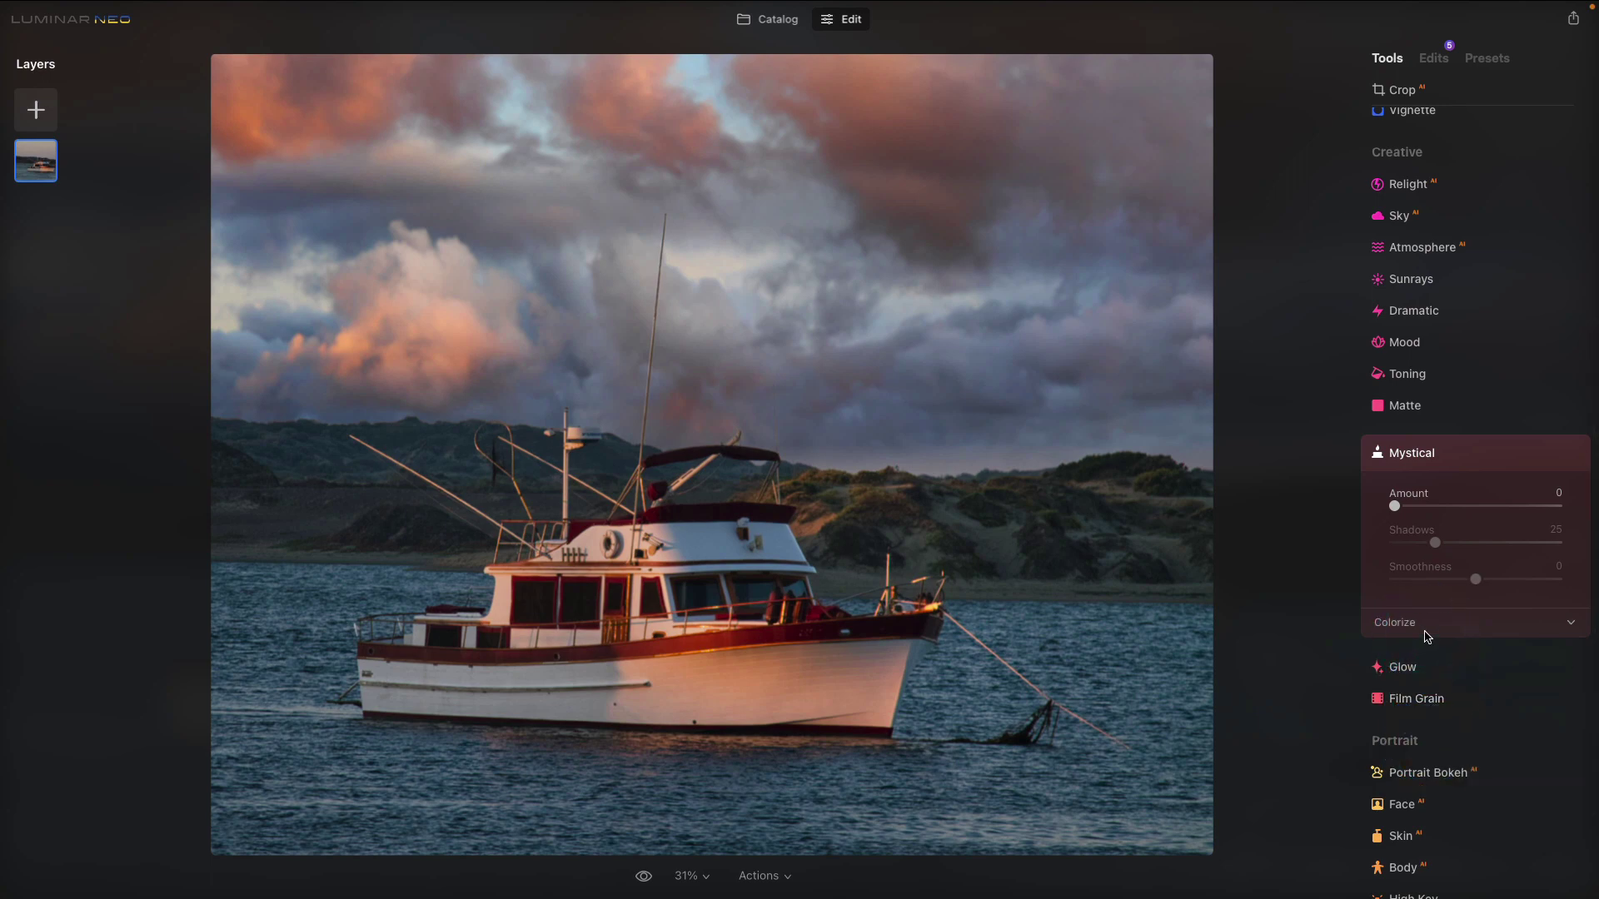
{"action": "left_click_drag", "start_coordinate": [1418, 540], "coordinate": [1476, 506]}
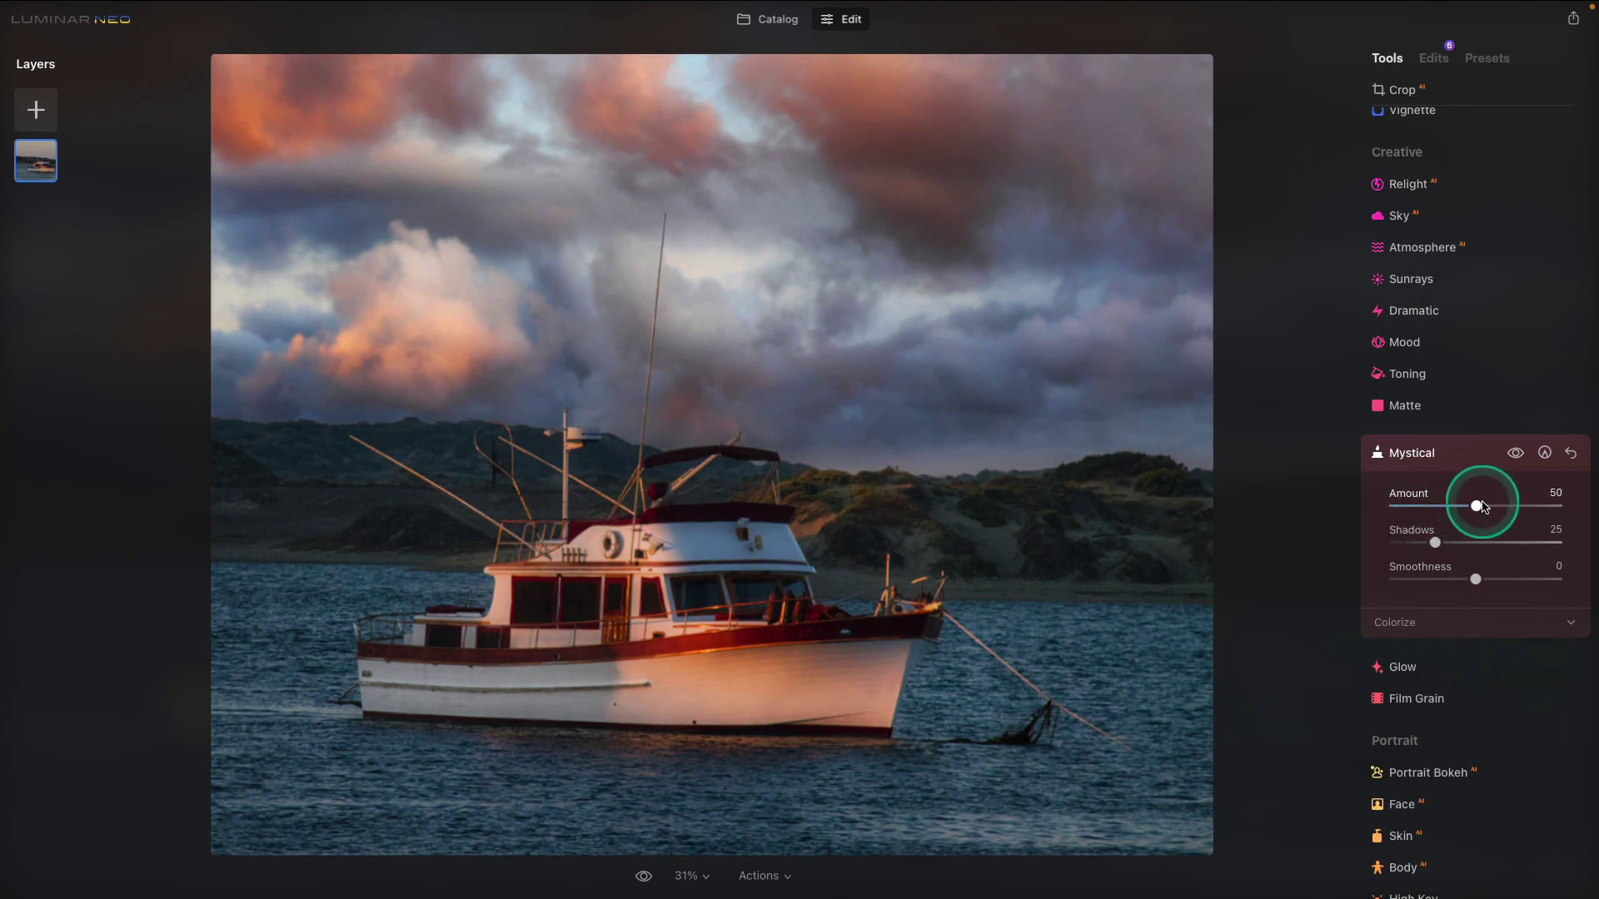
{"action": "left_click", "coordinate": [1415, 625]}
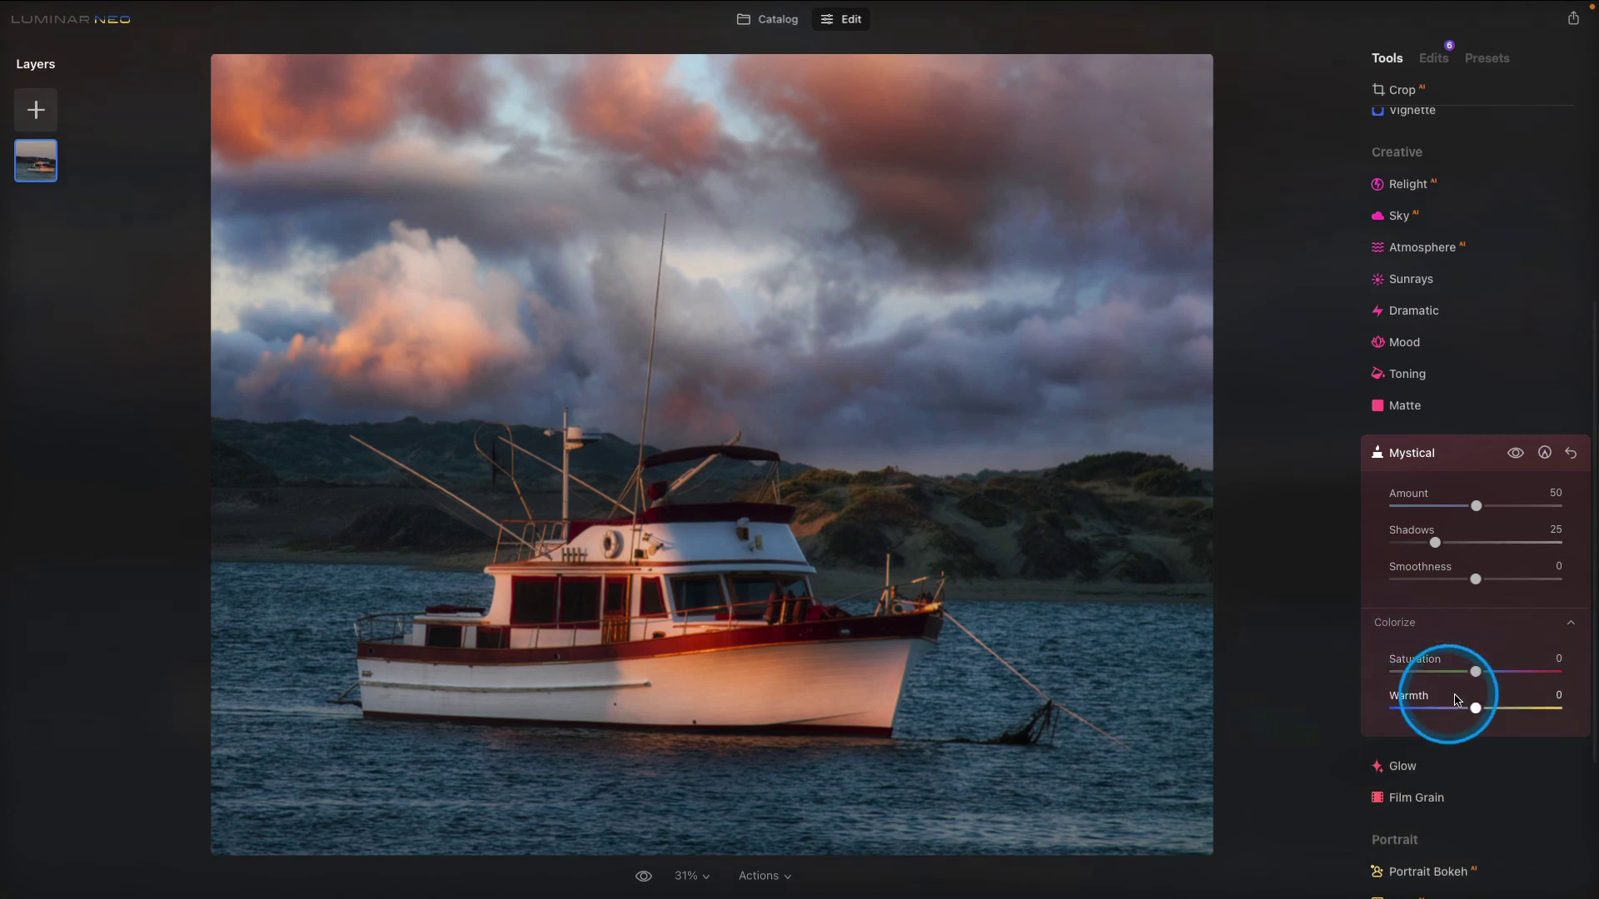
{"action": "left_click_drag", "start_coordinate": [1474, 707], "coordinate": [1516, 706]}
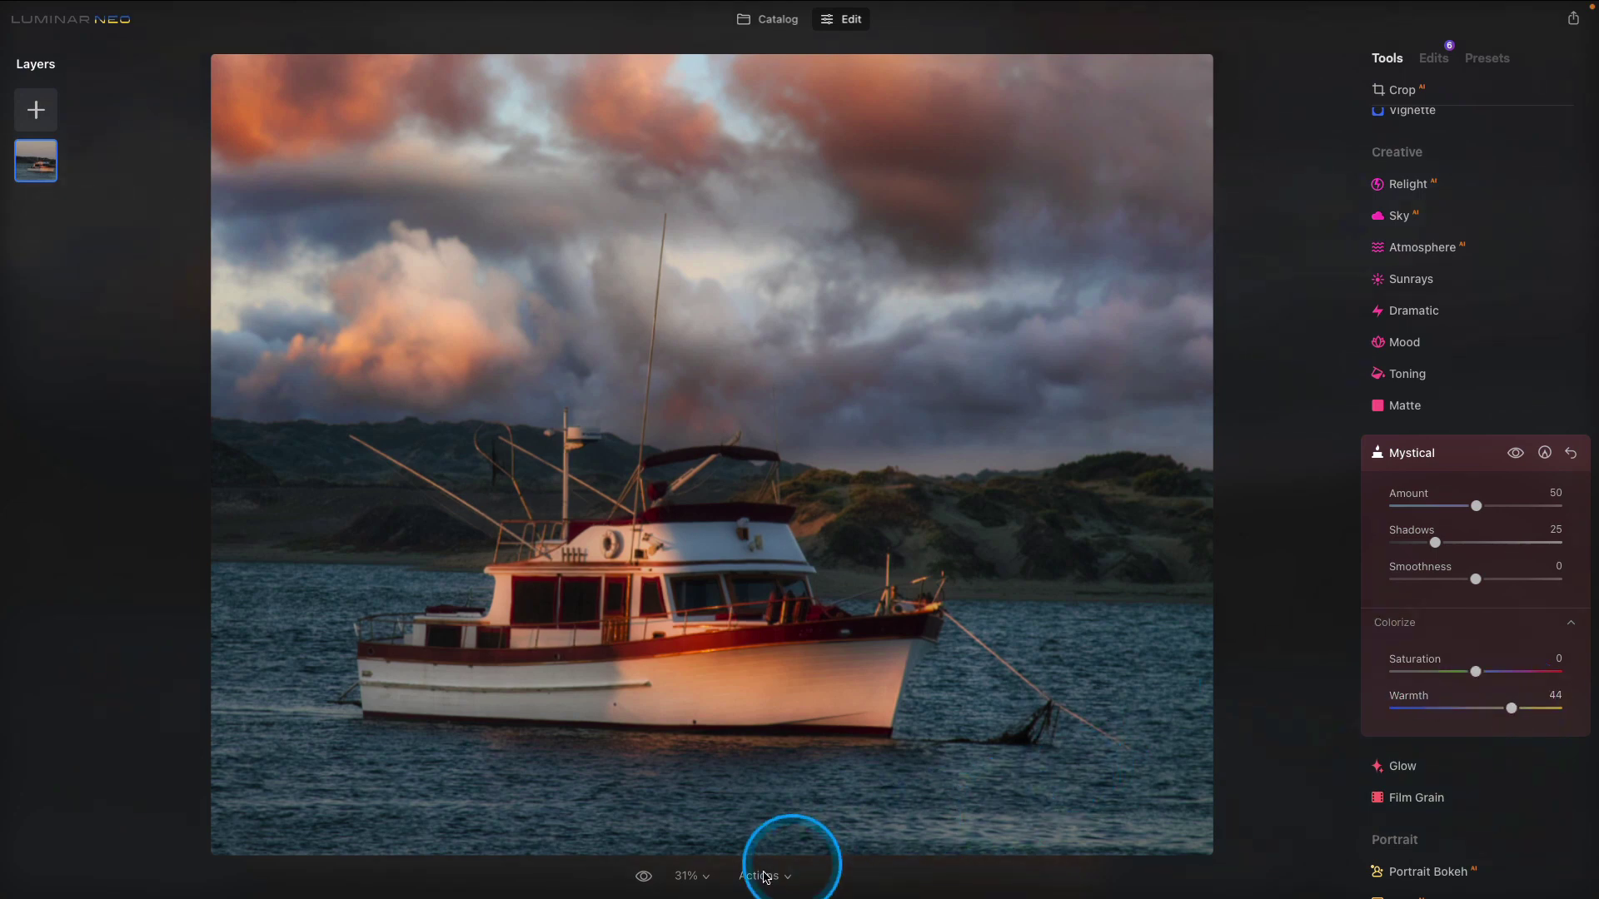
{"action": "left_click", "coordinate": [644, 878]}
{"action": "left_click", "coordinate": [644, 877]}
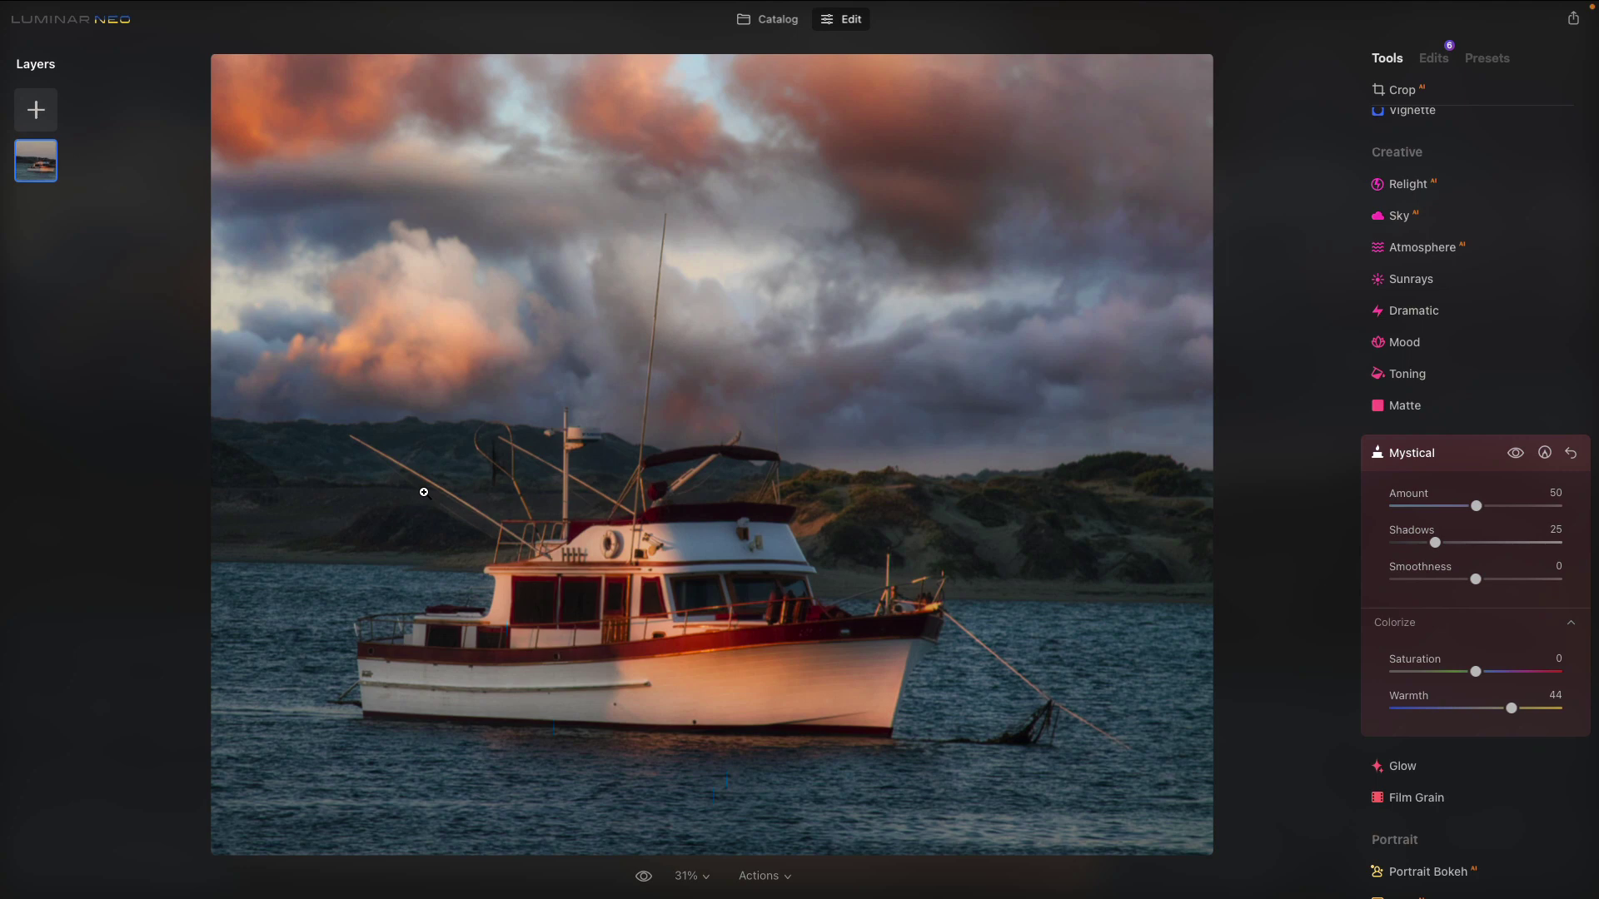
Add the flying birds image from My Images as a new layer over the boat photo.
{"action": "left_click_drag", "start_coordinate": [424, 492], "coordinate": [453, 472]}
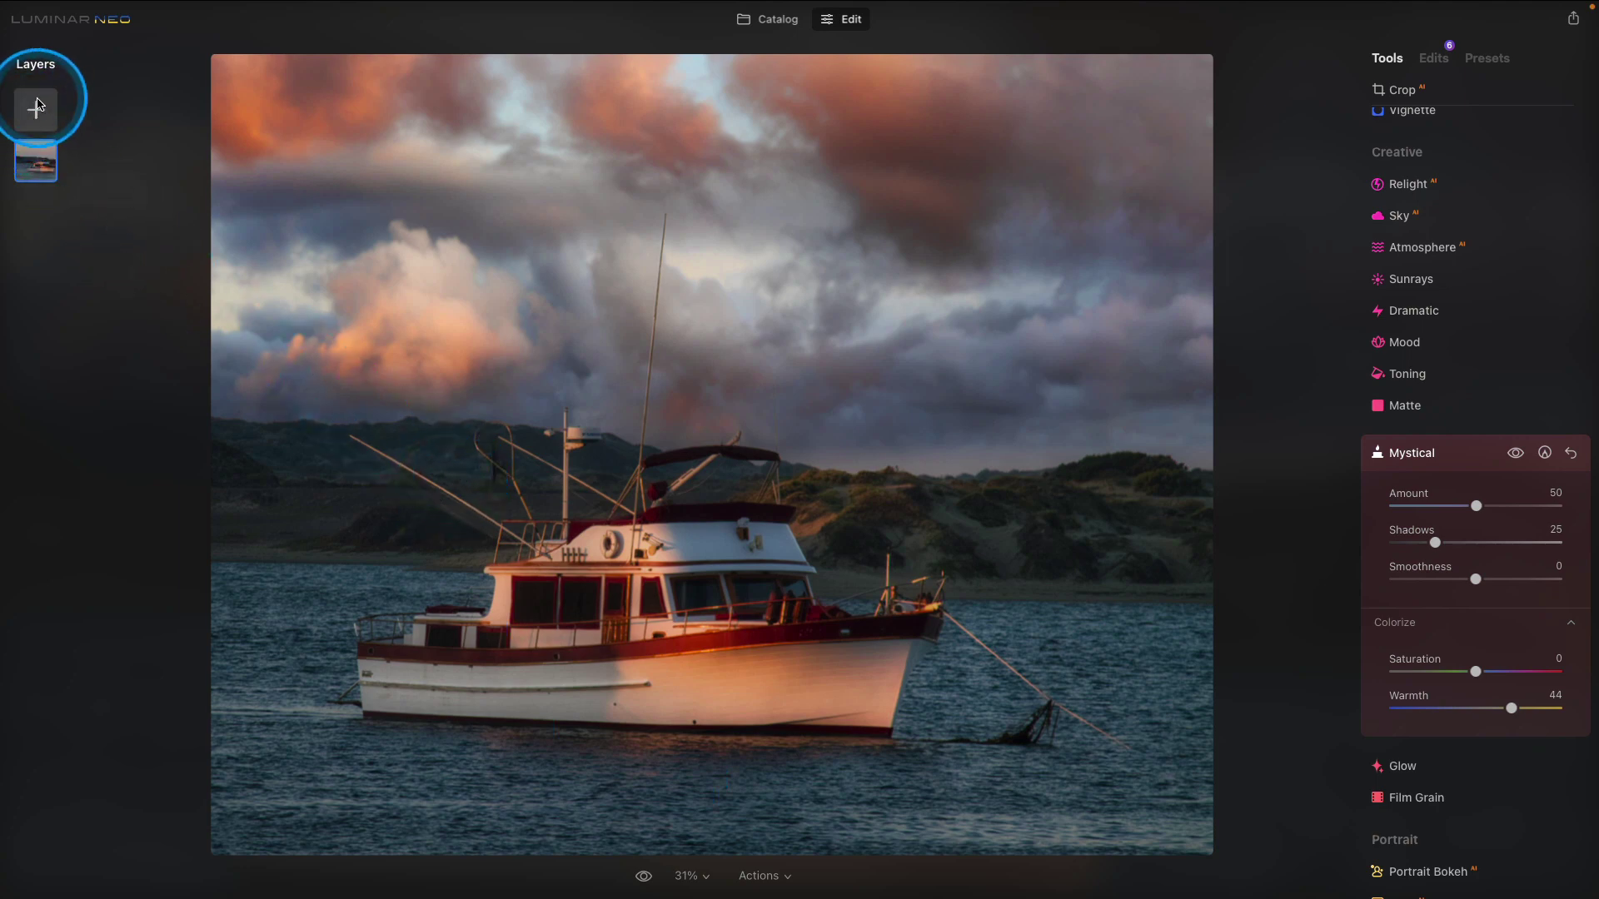
{"action": "left_click", "coordinate": [35, 110]}
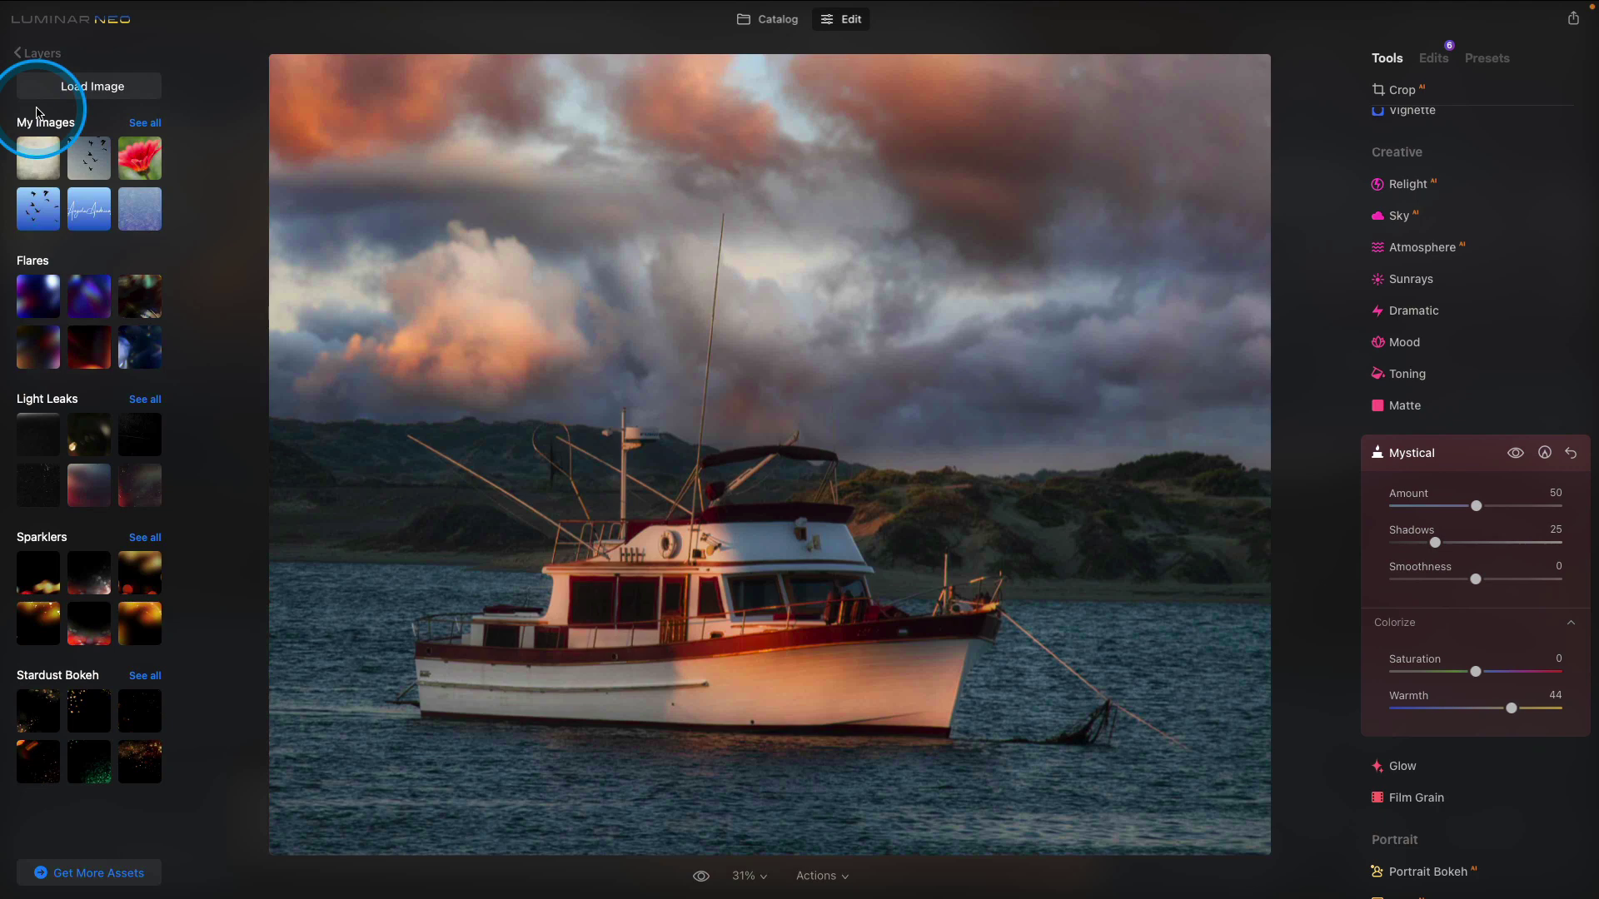
{"action": "left_click", "coordinate": [46, 216]}
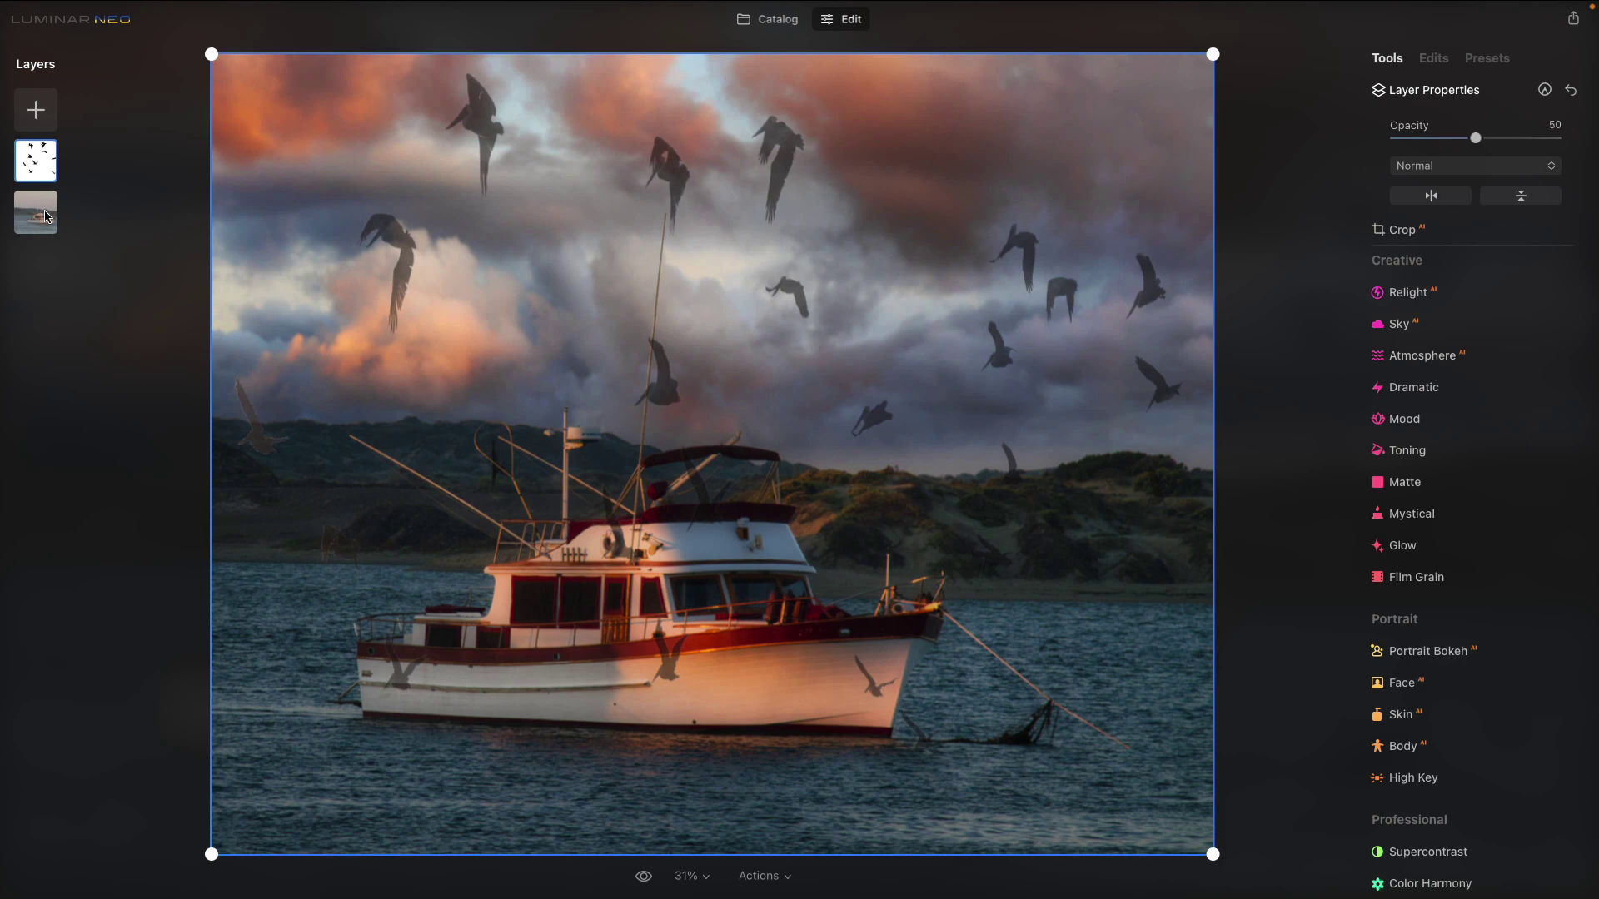
{"action": "left_click", "coordinate": [51, 217]}
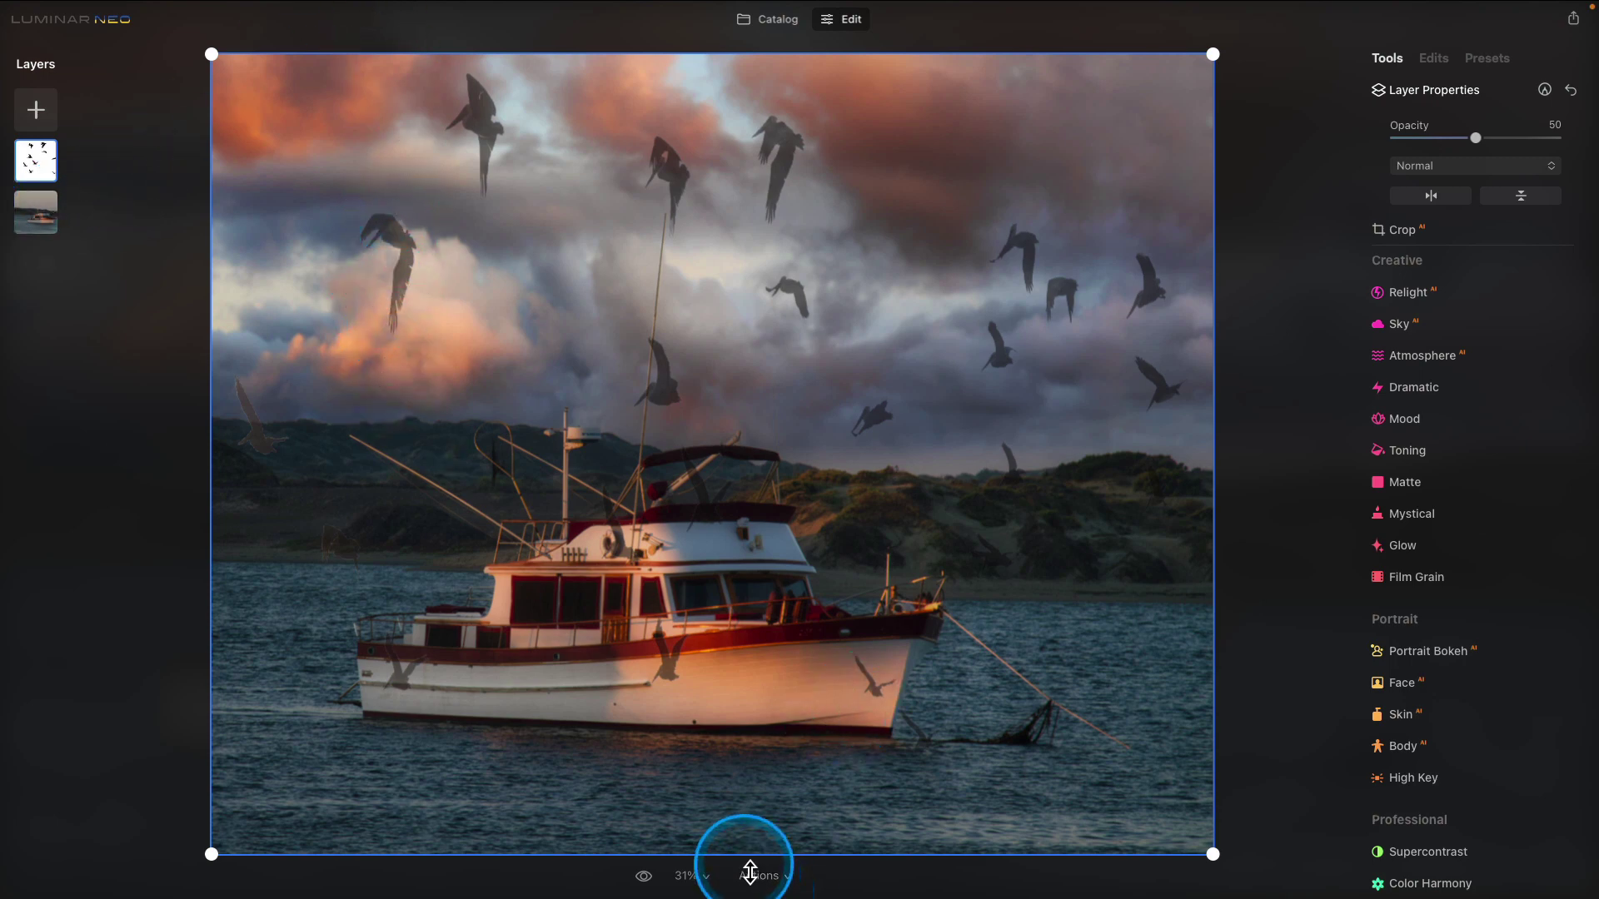
Shrink the birds layer to fit the upper-right part of the sky and set its Opacity to 100.
{"action": "left_click_drag", "start_coordinate": [749, 872], "coordinate": [733, 542]}
{"action": "left_click_drag", "start_coordinate": [216, 530], "coordinate": [460, 436]}
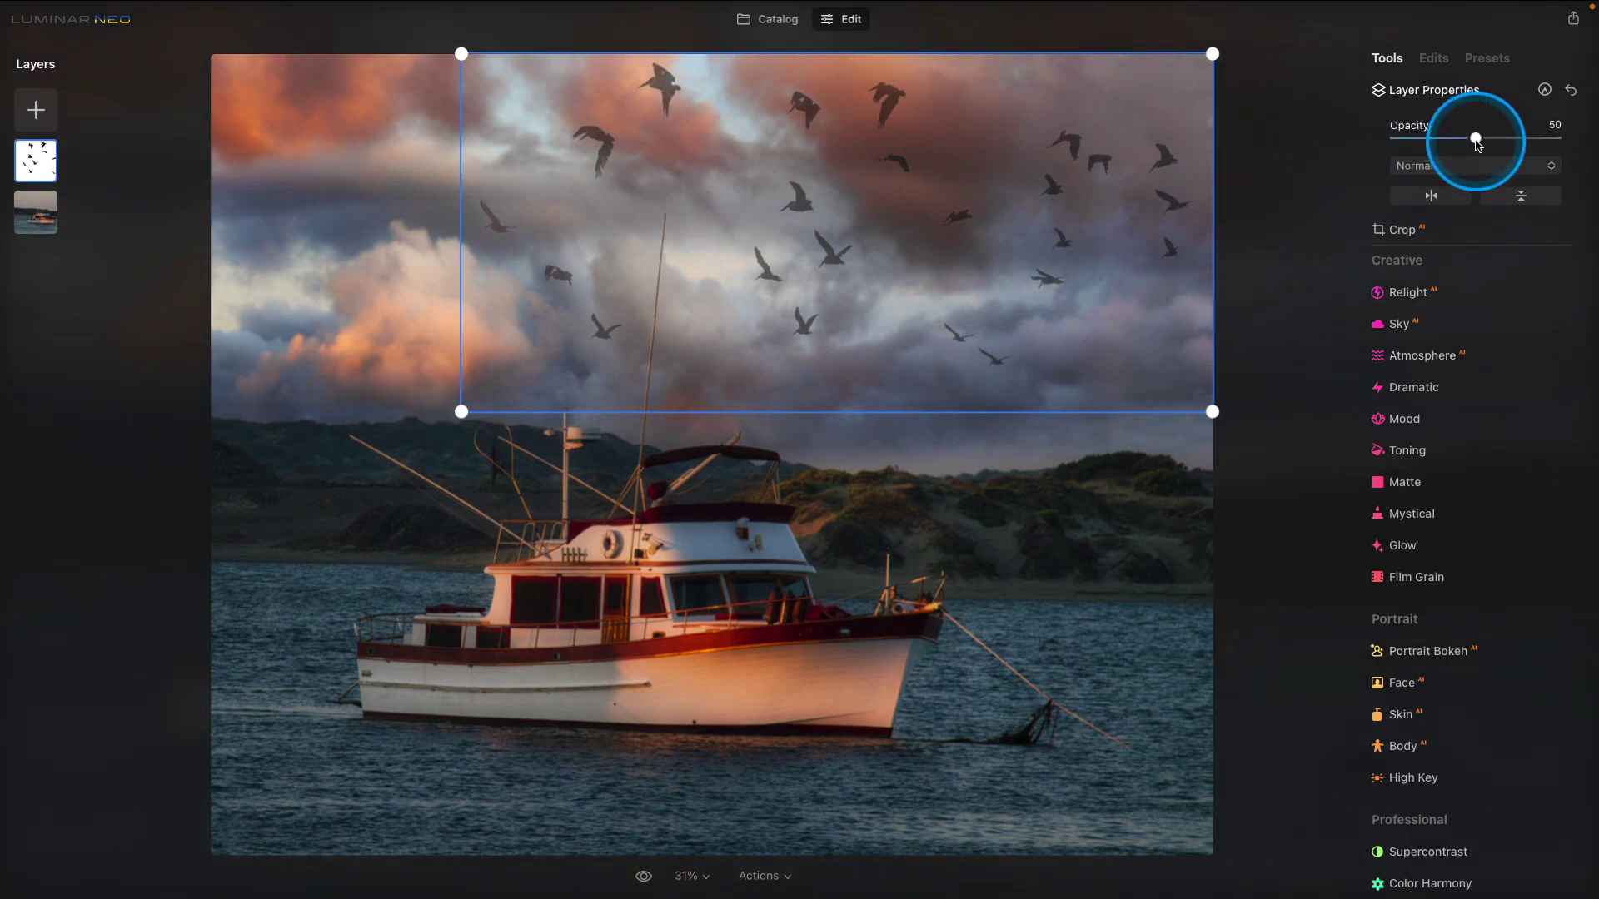
{"action": "left_click_drag", "start_coordinate": [1476, 143], "coordinate": [1597, 140]}
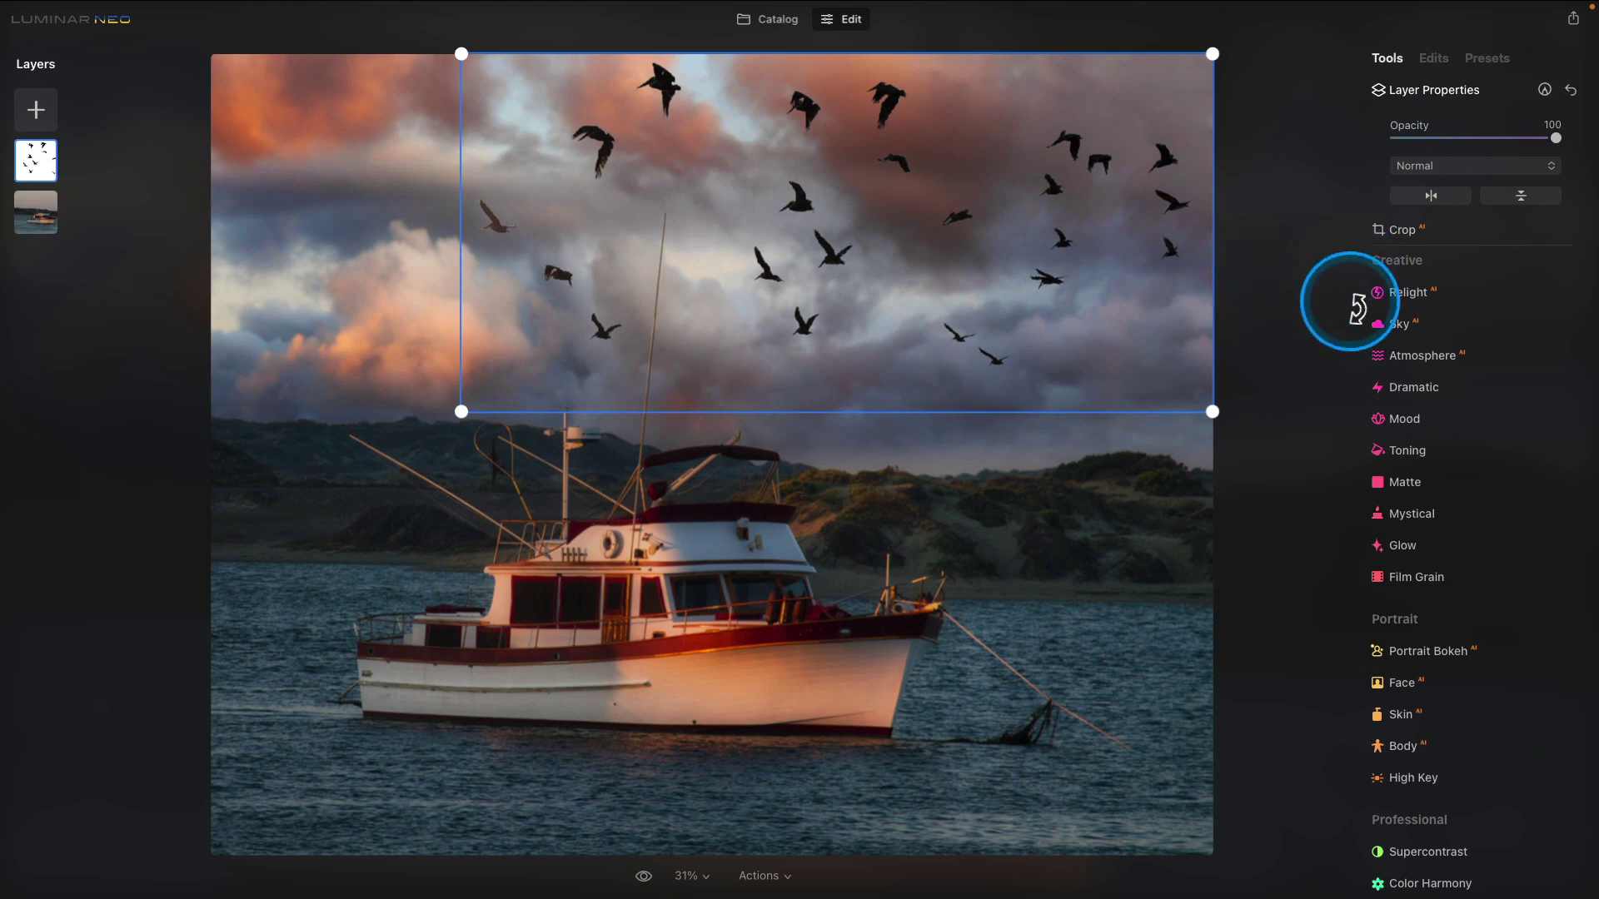
{"action": "left_click", "coordinate": [1426, 170]}
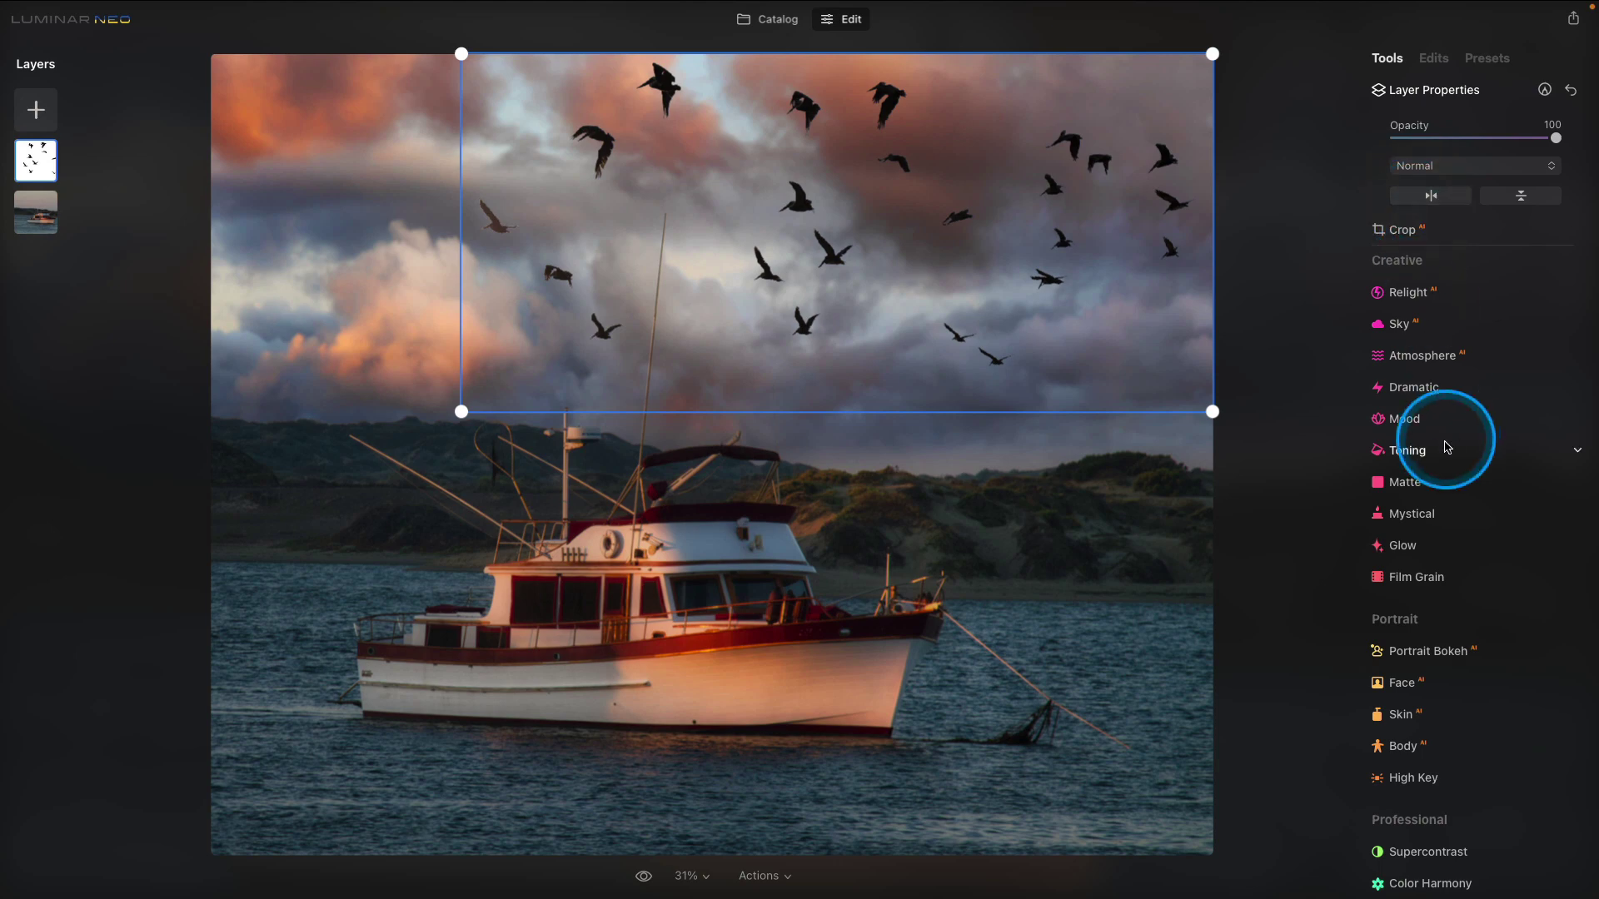
Apply the Mystical effect to the birds layer with Amount 29, Shadows 68, Smoothness -54 and a warmer Colorize Warmth.
{"action": "scroll", "coordinate": [1441, 453], "scroll_direction": "down", "scroll_amount": 1}
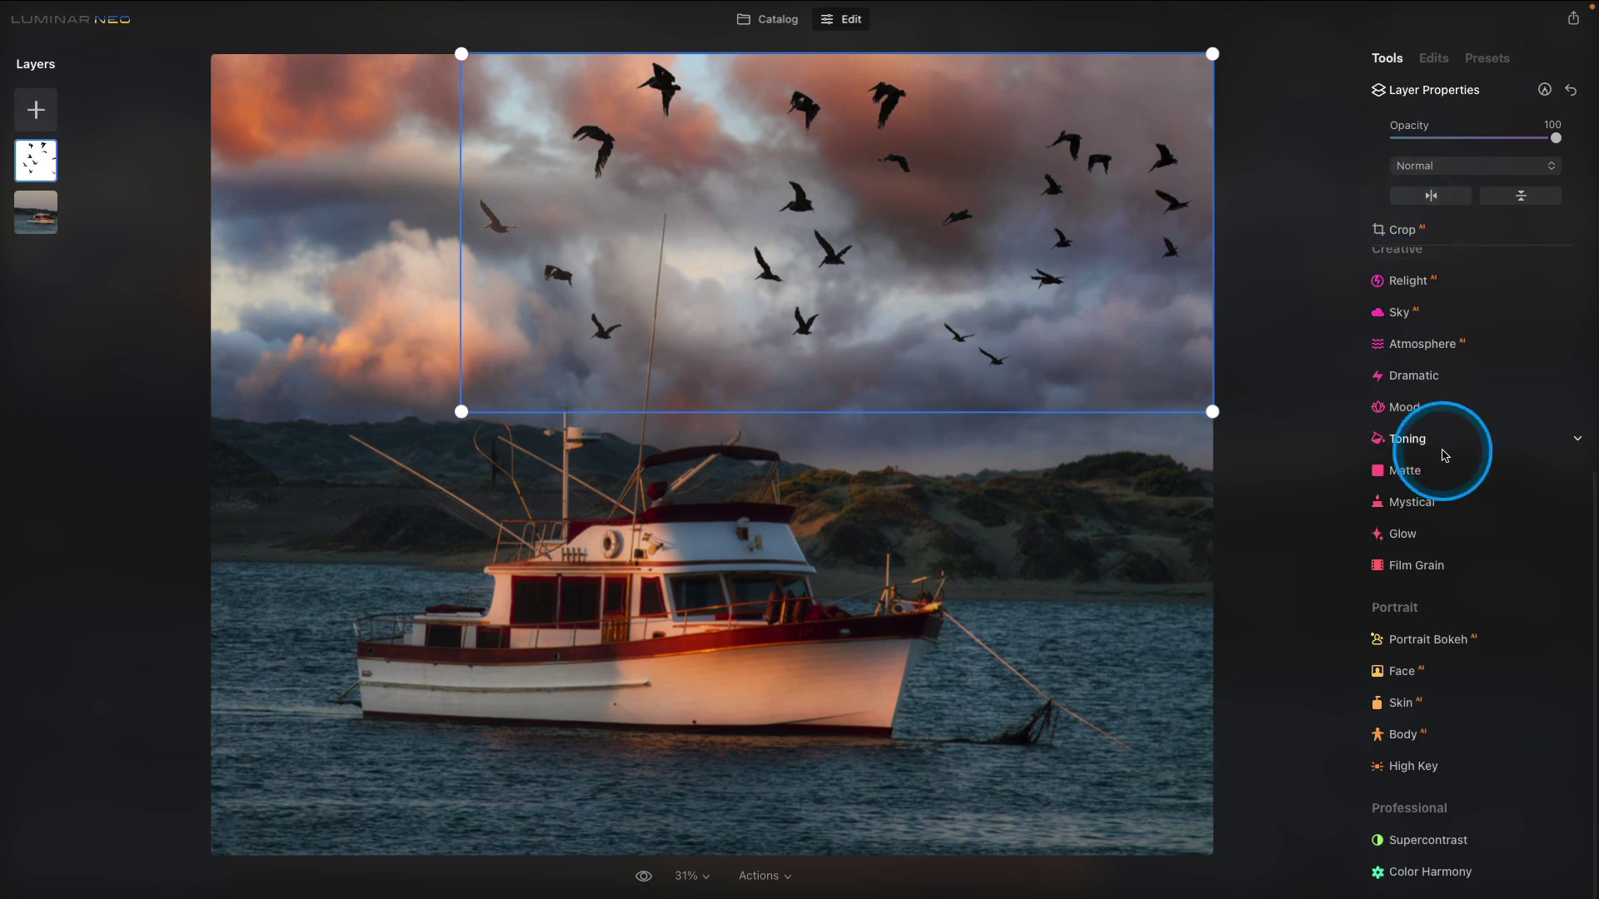
{"action": "left_click", "coordinate": [1421, 516]}
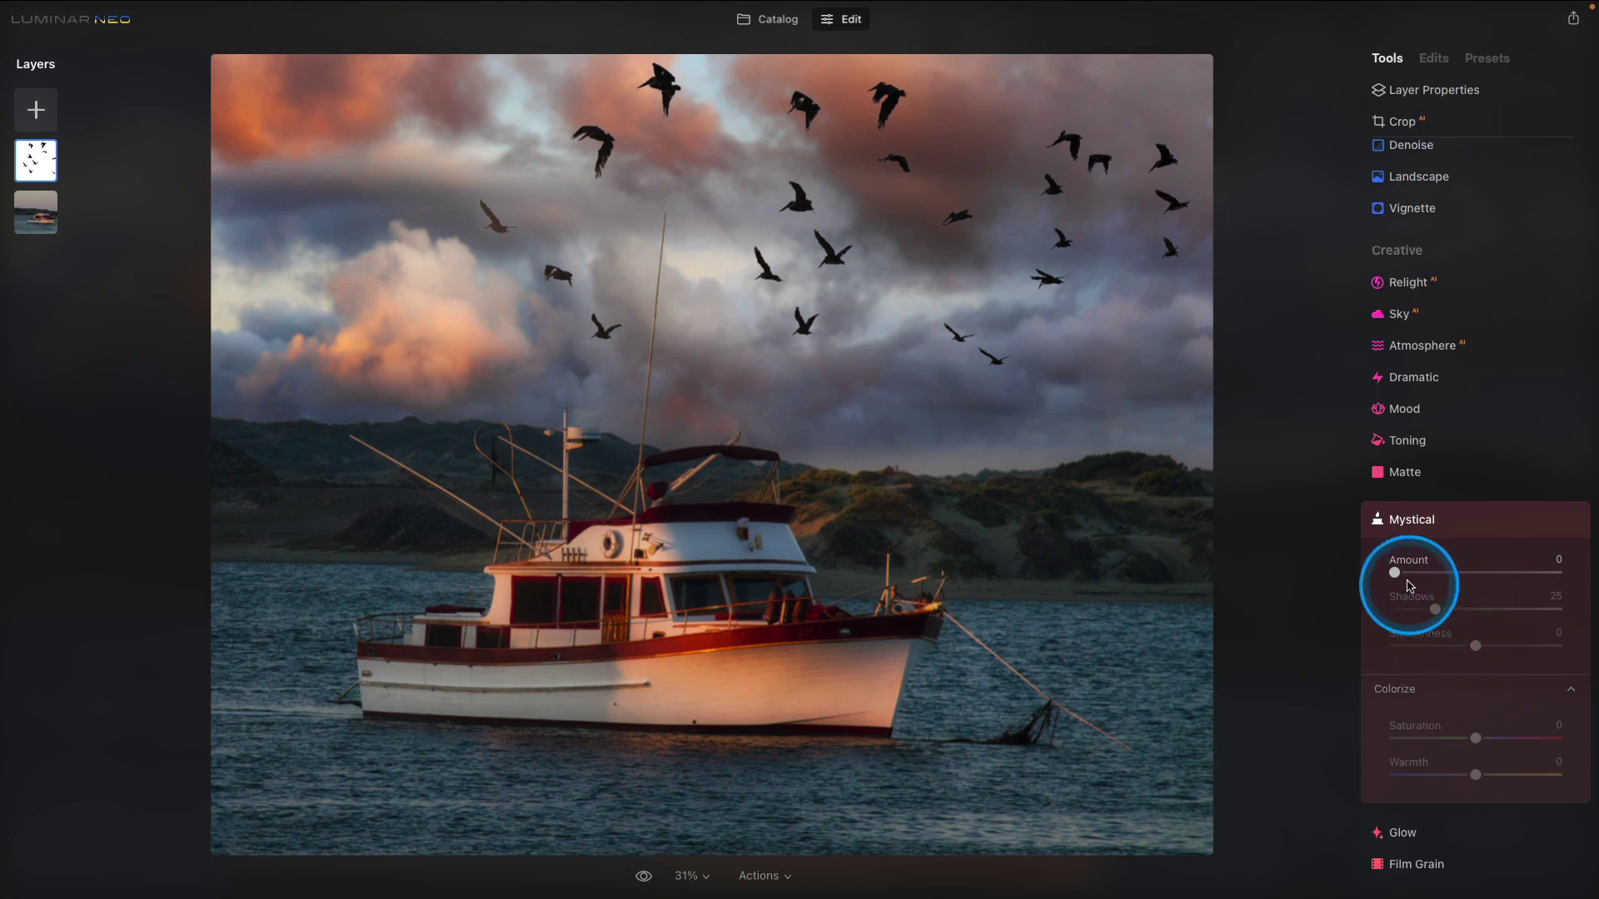
{"action": "left_click_drag", "start_coordinate": [1394, 572], "coordinate": [1442, 577]}
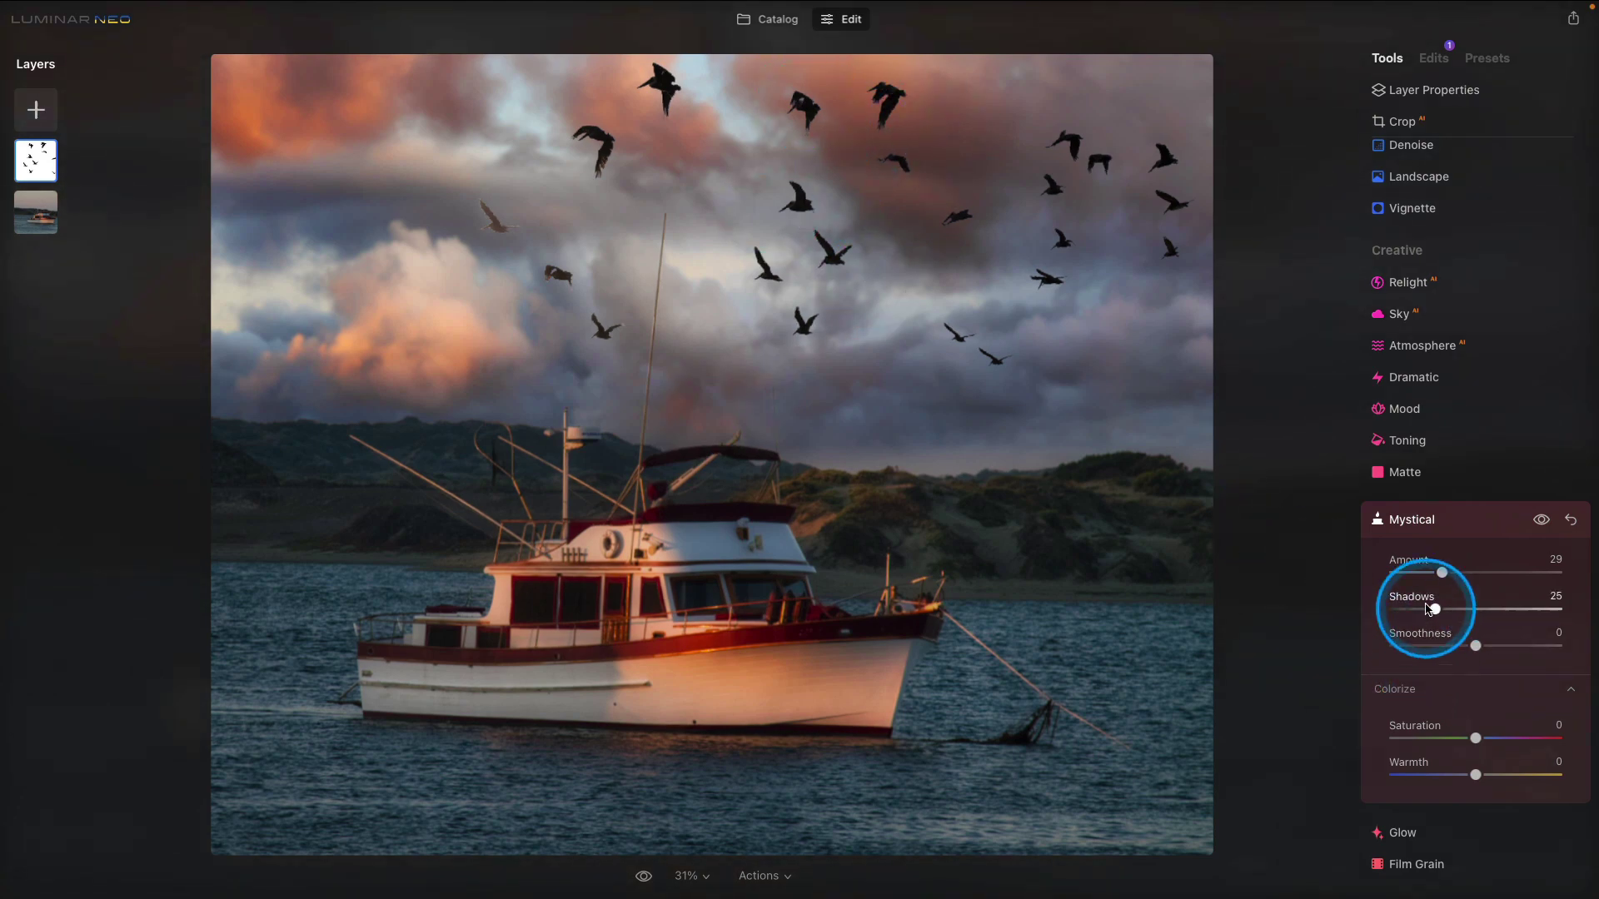
{"action": "left_click_drag", "start_coordinate": [1436, 612], "coordinate": [1431, 654]}
{"action": "left_click_drag", "start_coordinate": [1475, 775], "coordinate": [1517, 781]}
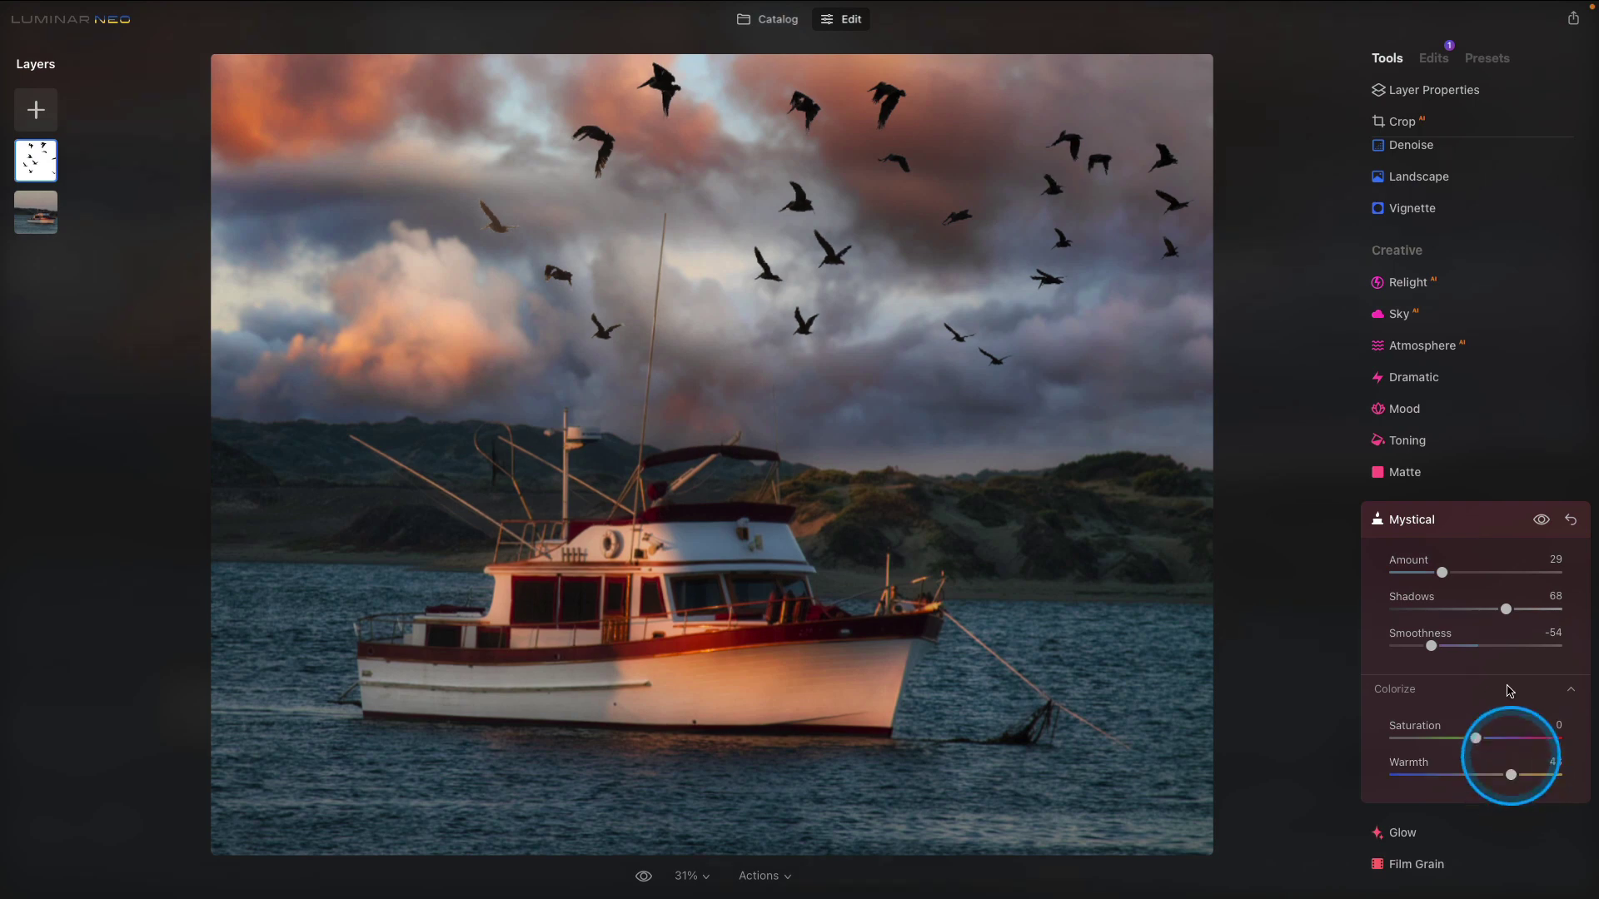
{"action": "left_click", "coordinate": [1494, 531]}
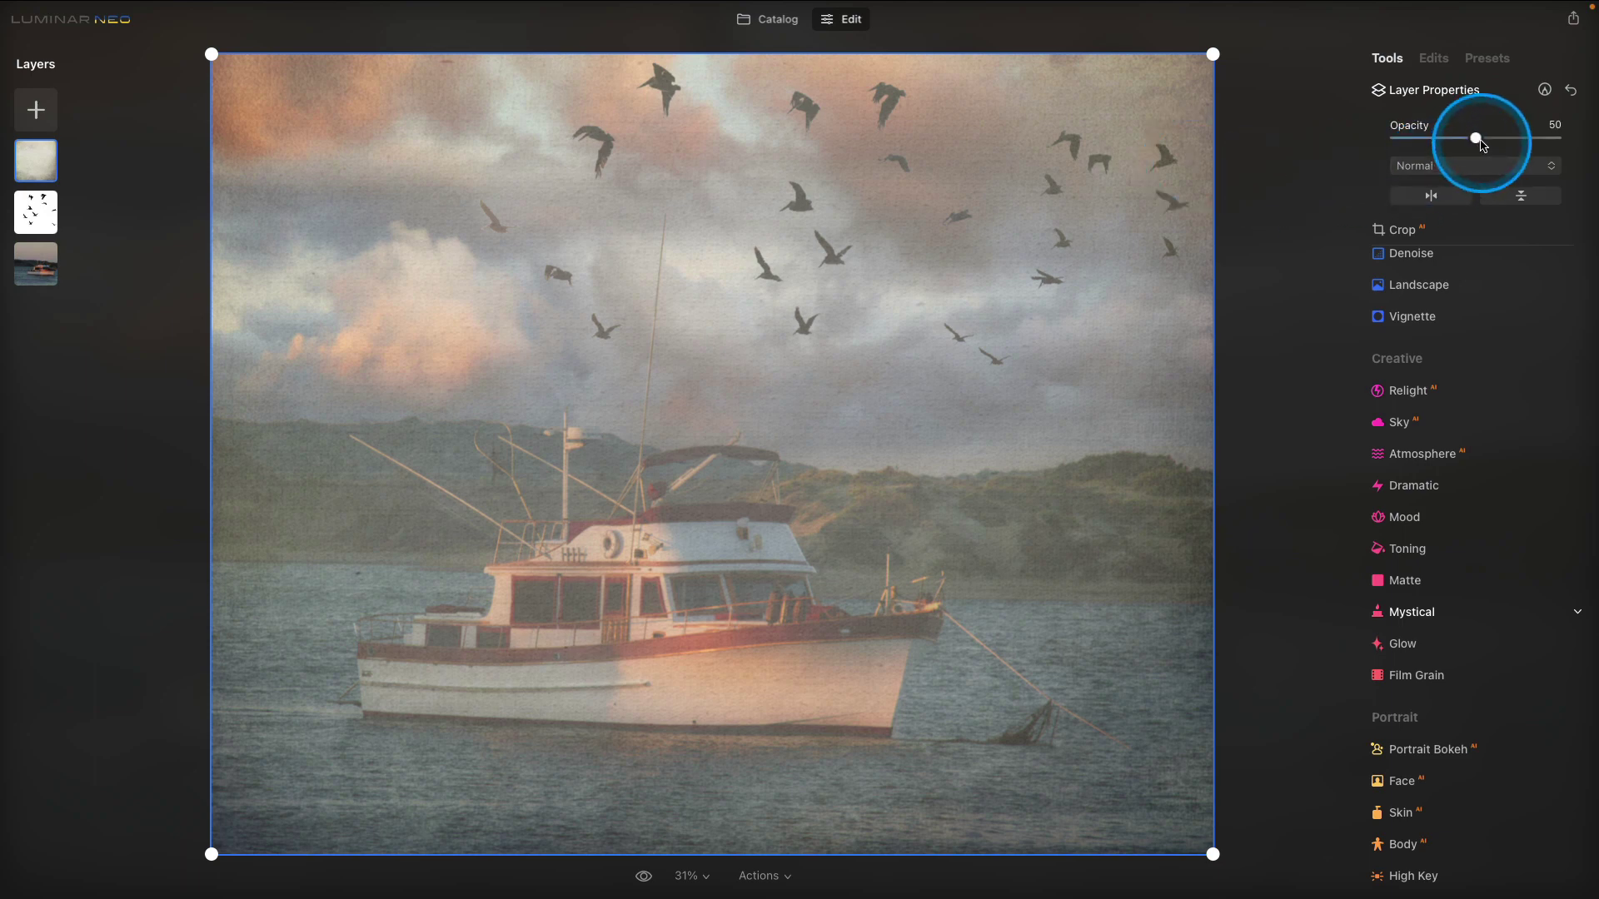
Set the paper texture layer's Opacity to 100 and its blend mode to Multiply.
{"action": "left_click_drag", "start_coordinate": [1480, 137], "coordinate": [1259, 214]}
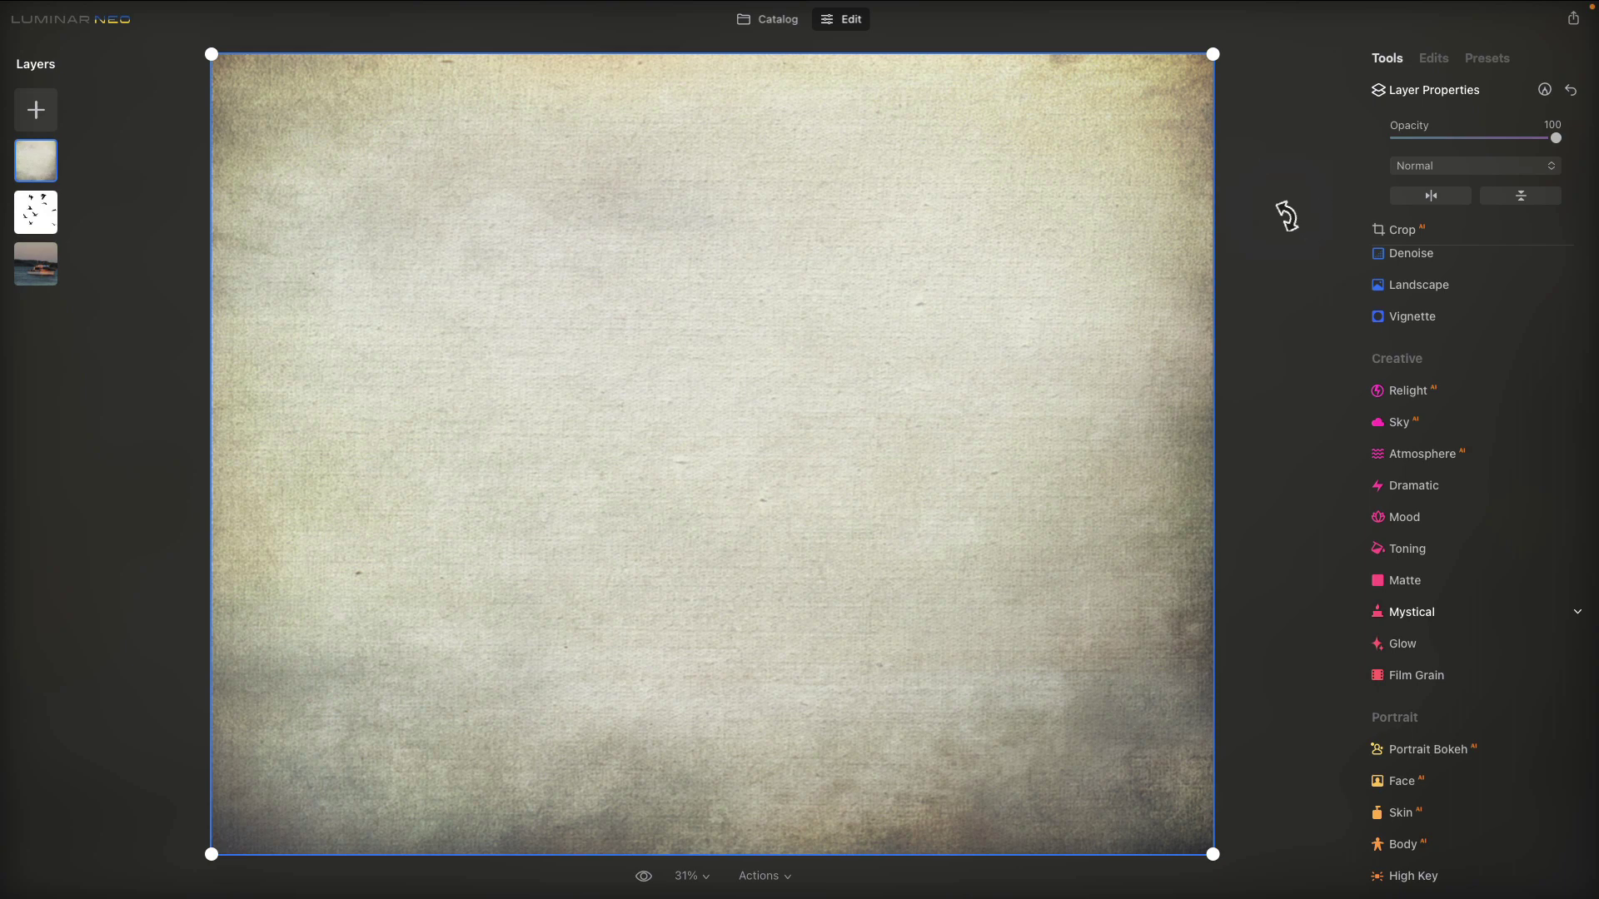
{"action": "left_click", "coordinate": [1414, 171]}
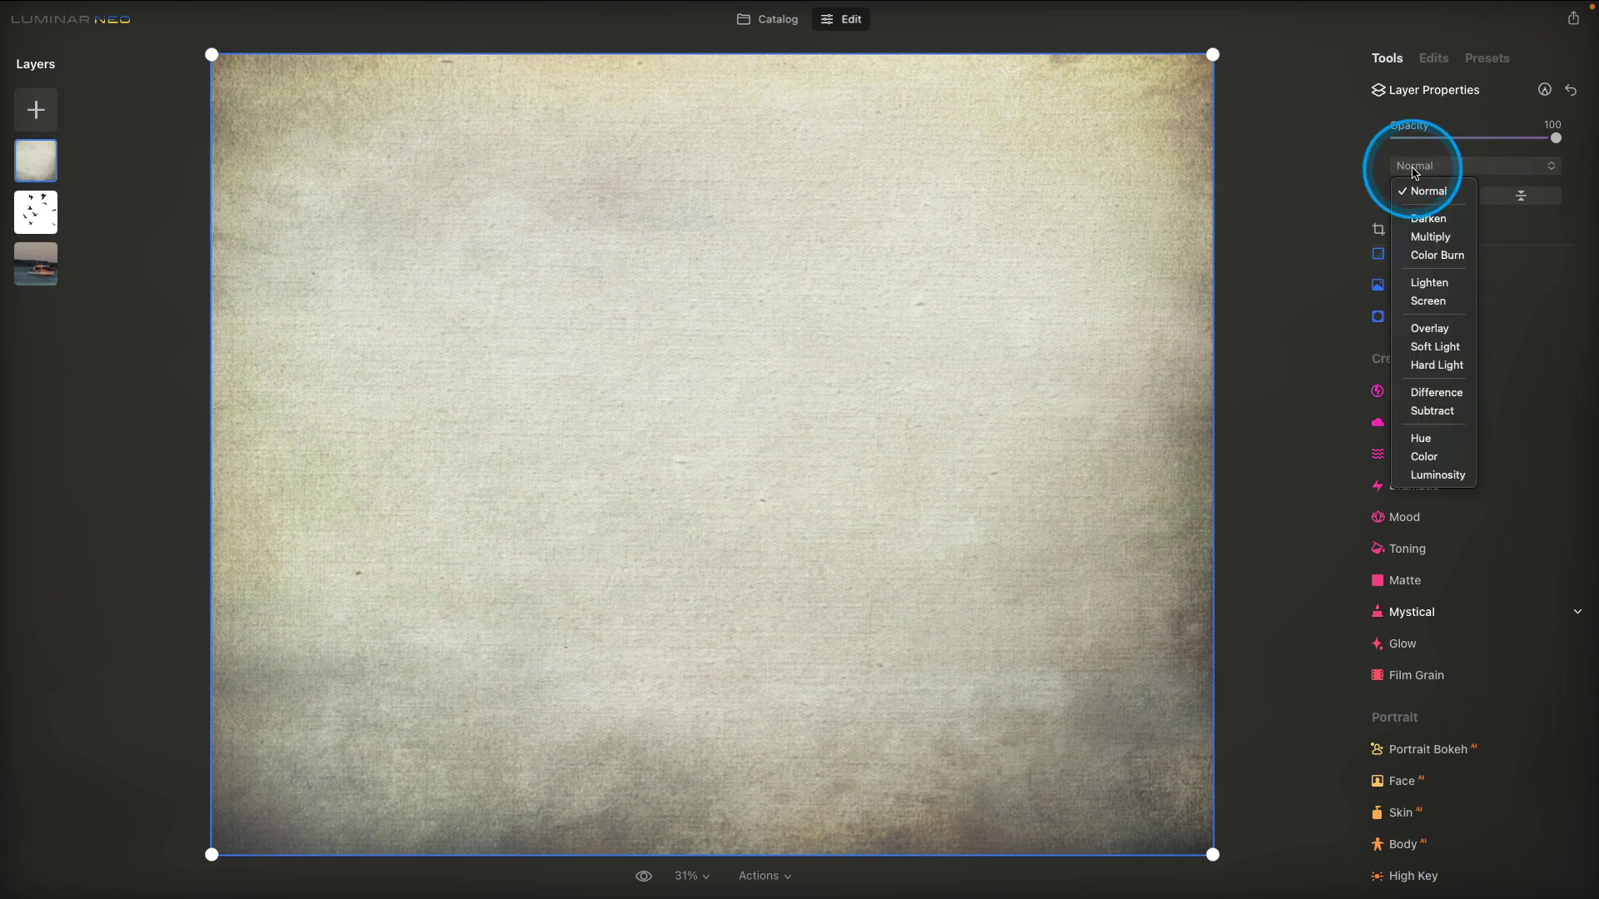
{"action": "left_click", "coordinate": [1422, 237]}
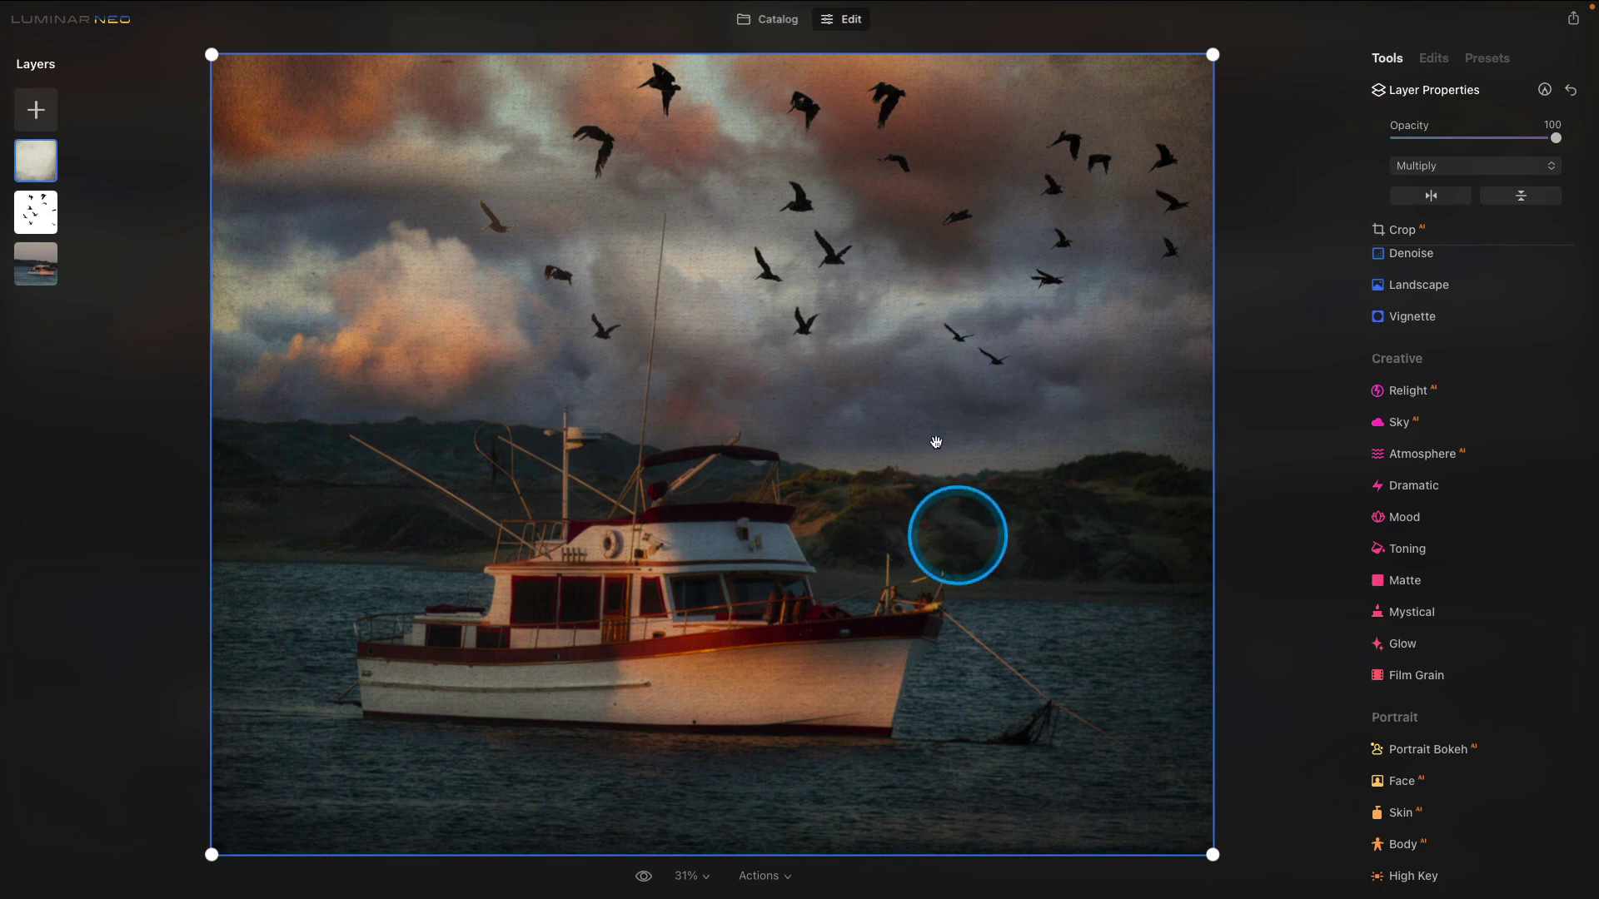
Strengthen the texture layer's detail with a Structure Amount of 52.
{"action": "scroll", "coordinate": [1403, 571], "scroll_direction": "up", "scroll_amount": 3}
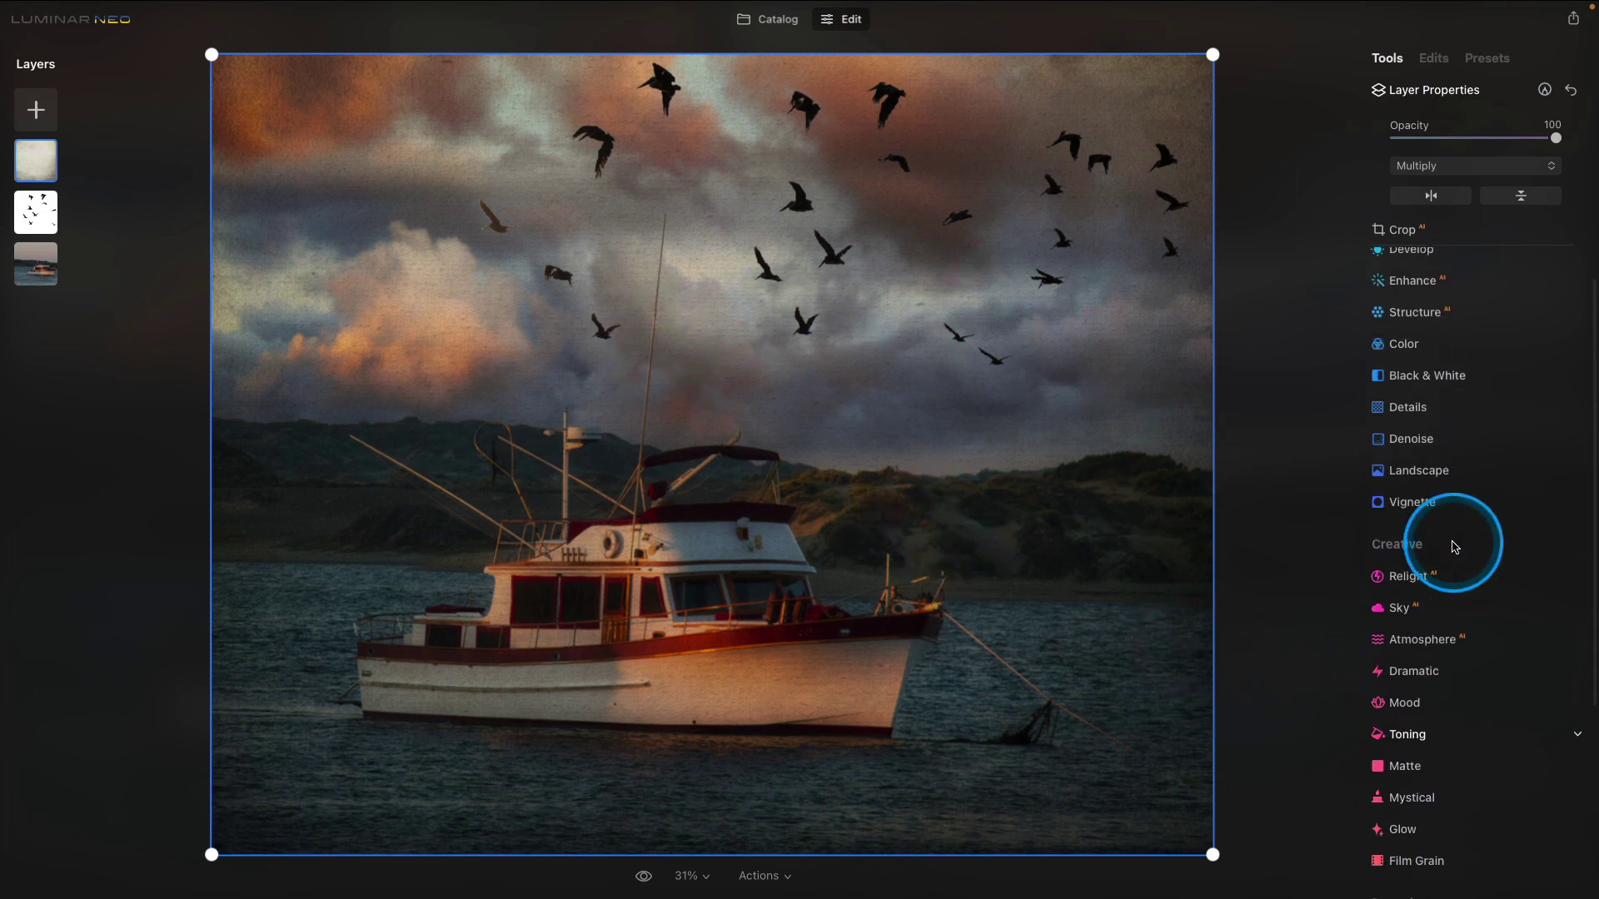
{"action": "left_click", "coordinate": [1416, 358]}
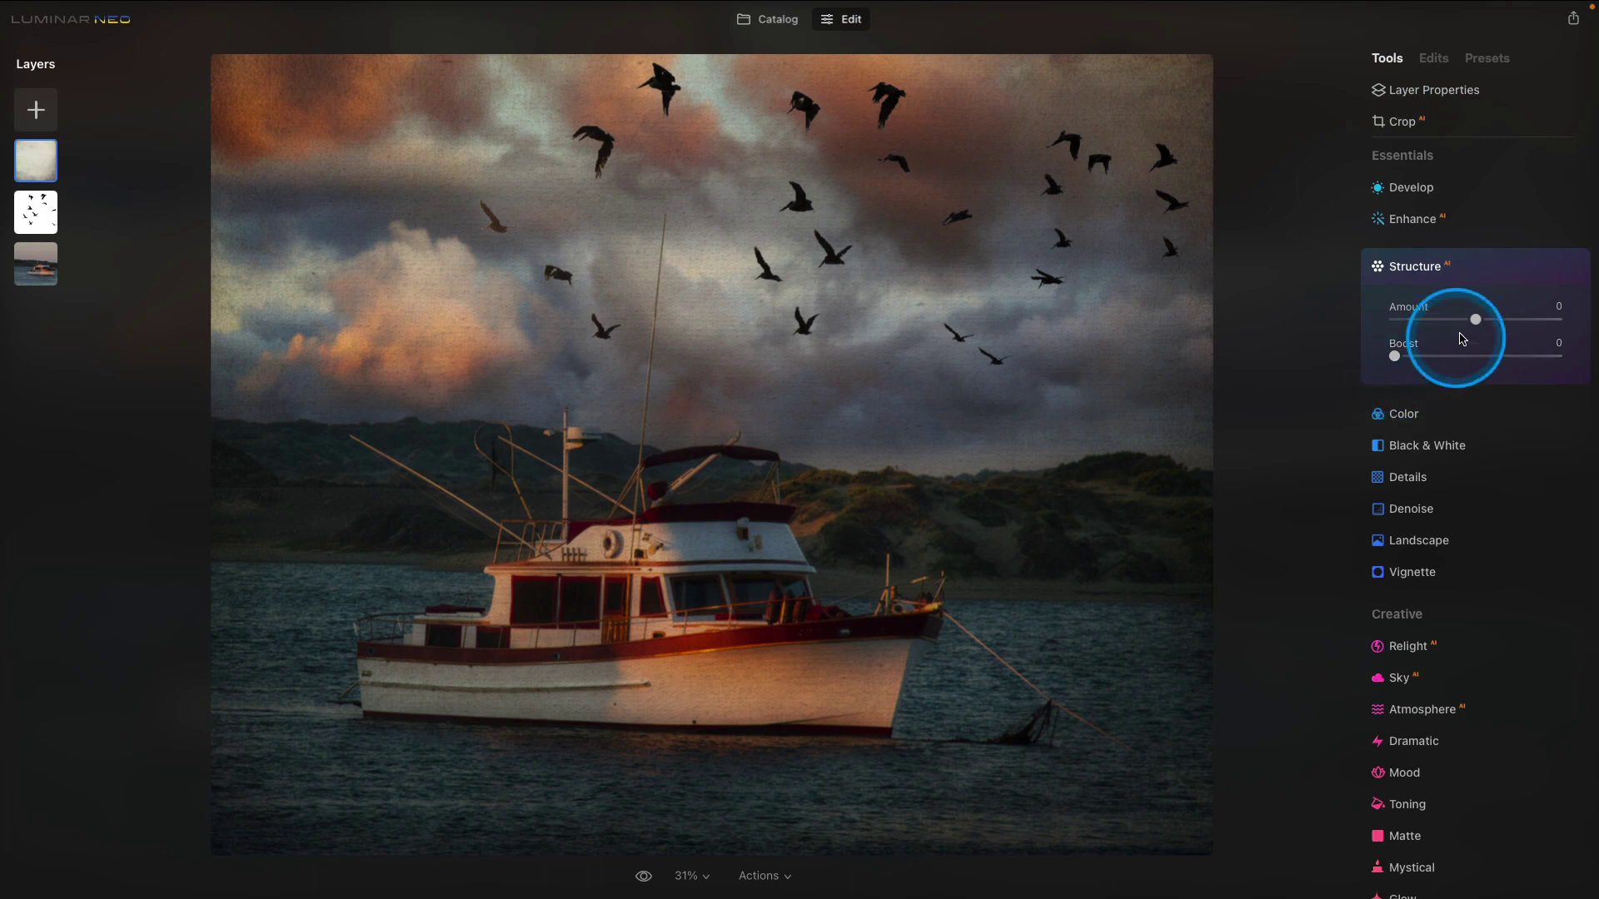
{"action": "left_click_drag", "start_coordinate": [1475, 323], "coordinate": [1522, 326]}
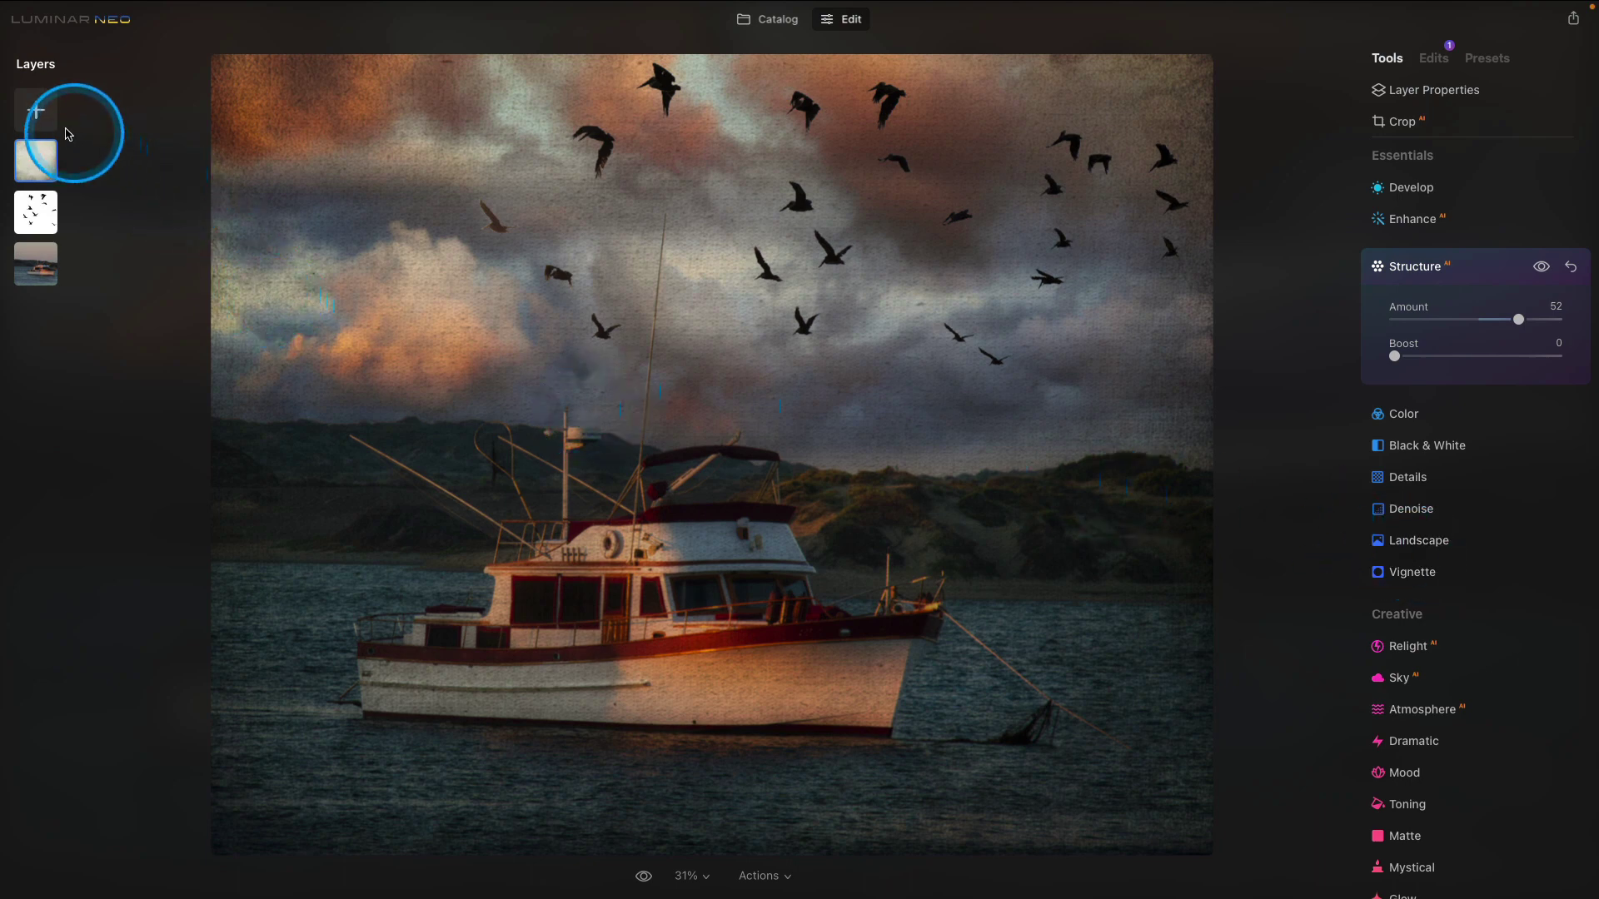
Add the white signature image as a new layer and shrink it into the lower-right corner of the photo.
{"action": "left_click", "coordinate": [36, 110]}
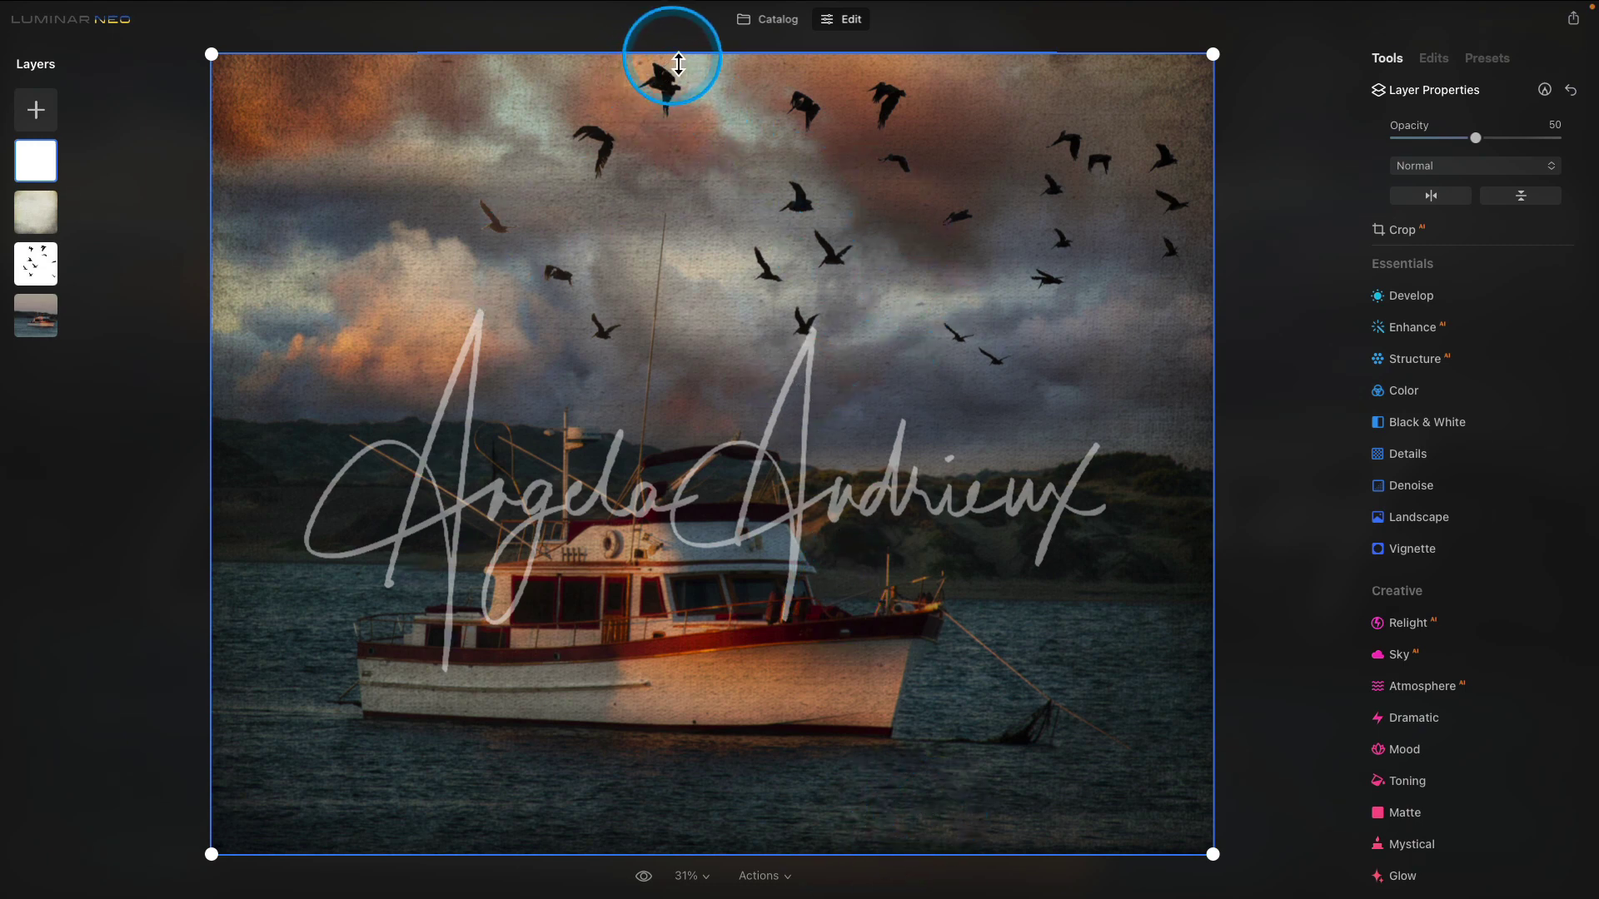
{"action": "left_click_drag", "start_coordinate": [665, 57], "coordinate": [690, 164]}
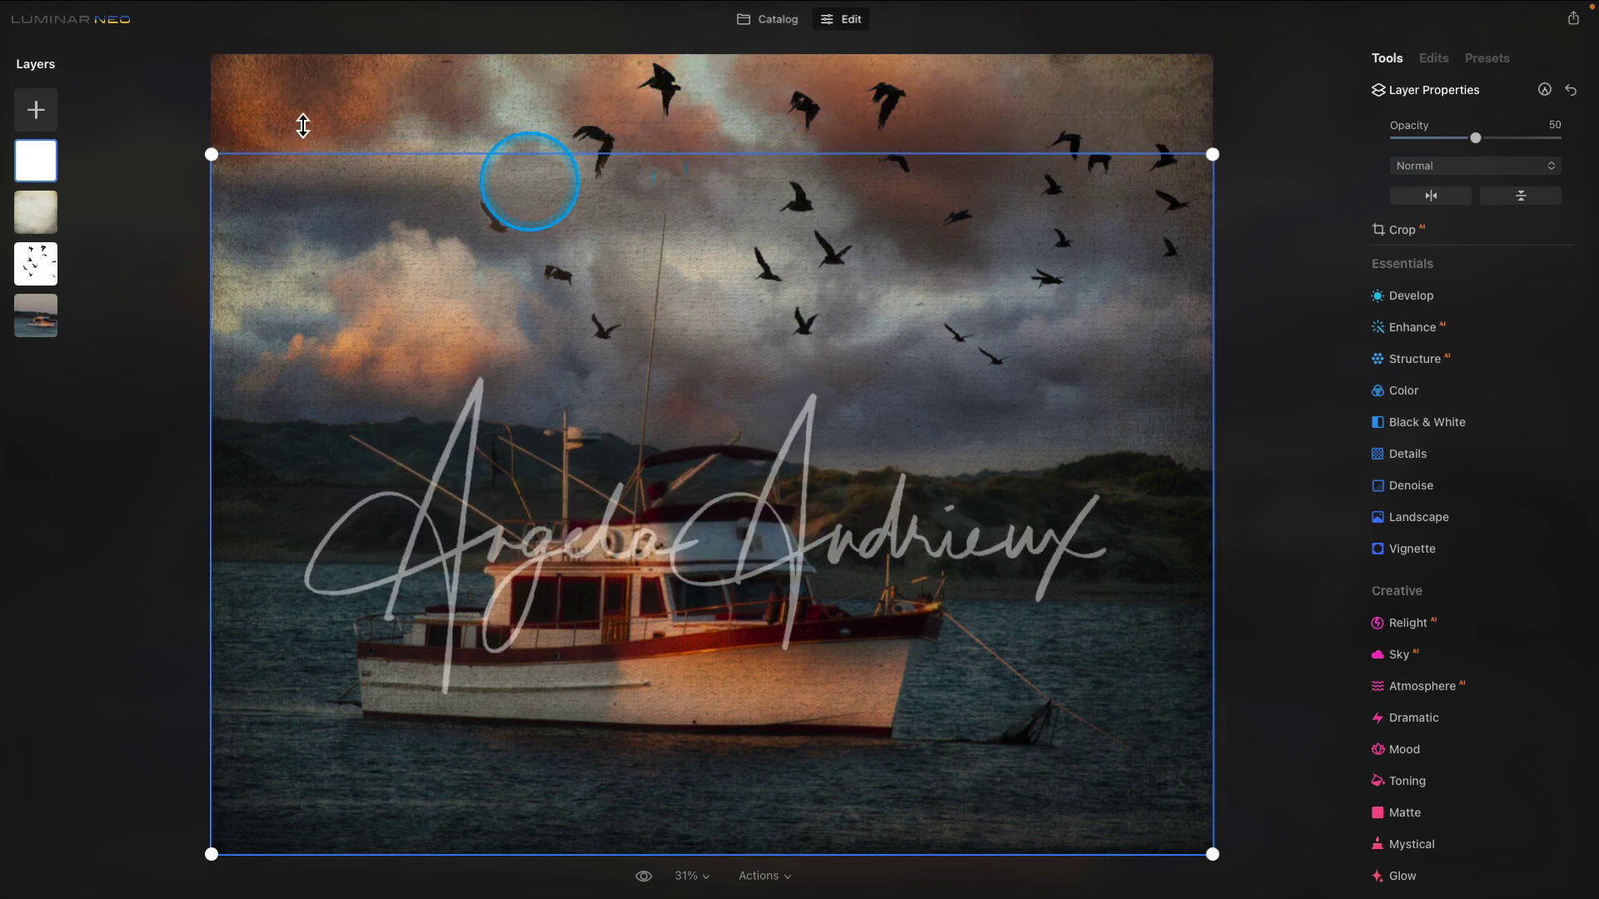
{"action": "mouse_move", "coordinate": [211, 156]}
{"action": "left_mouse_down"}
{"action": "mouse_move", "coordinate": [536, 439]}
{"action": "mouse_move", "coordinate": [825, 575]}
{"action": "mouse_move", "coordinate": [938, 699]}
{"action": "left_mouse_up"}
{"action": "left_click_drag", "start_coordinate": [1115, 766], "coordinate": [1118, 795]}
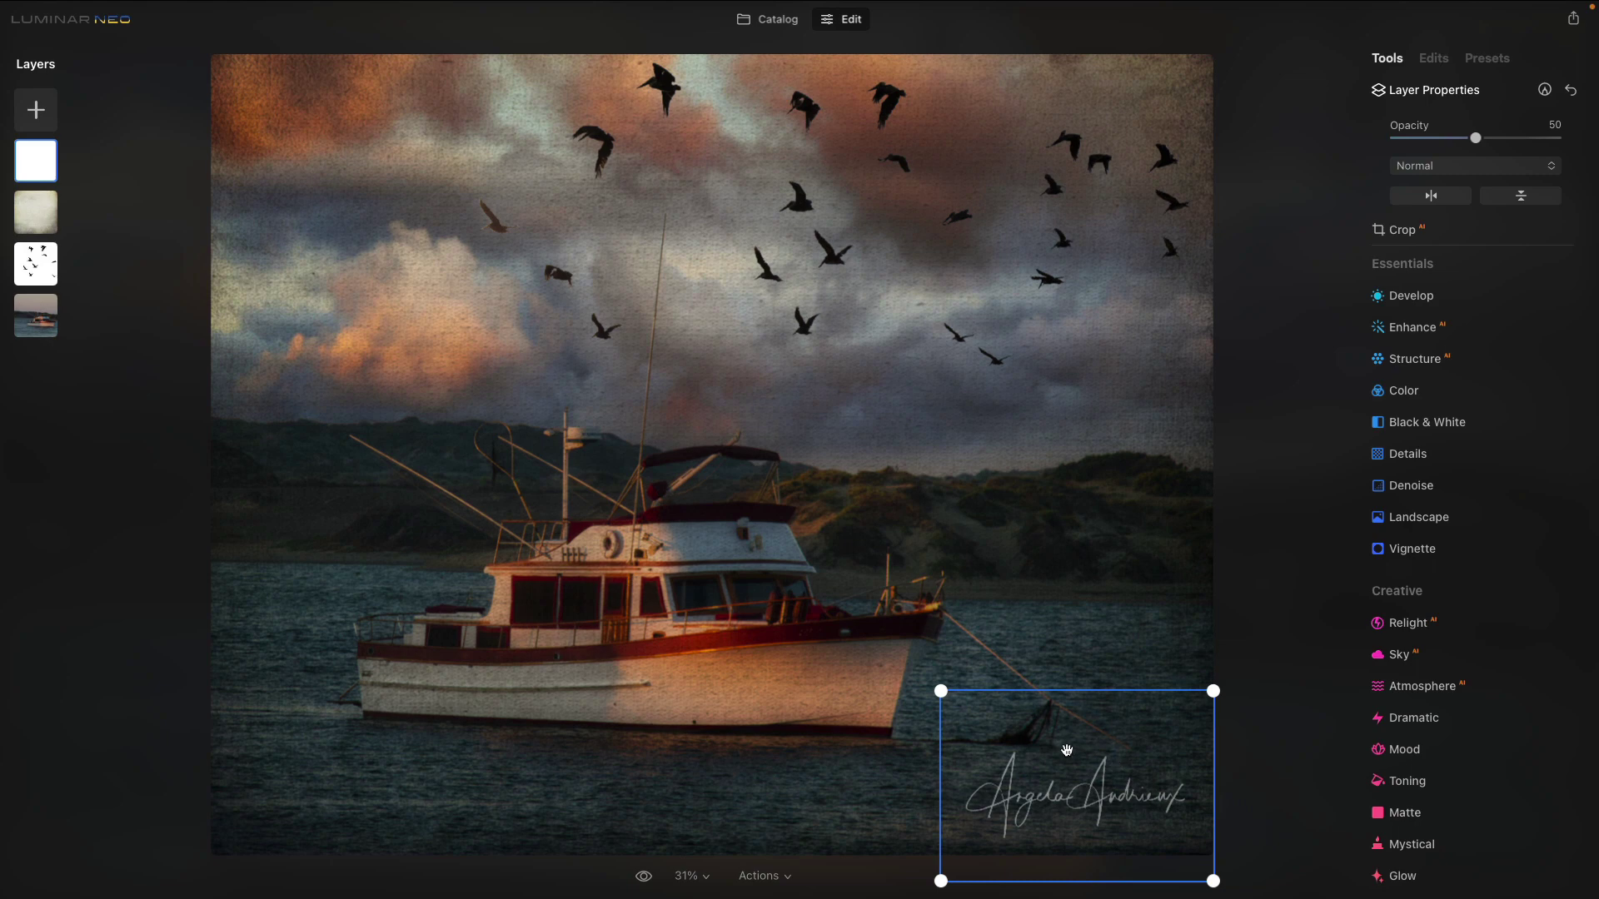
Scale the signature down slightly, nudge it into place over the water, and compare the photo before and after the edits.
{"action": "left_click", "coordinate": [924, 700]}
{"action": "left_click_drag", "start_coordinate": [942, 693], "coordinate": [993, 721]}
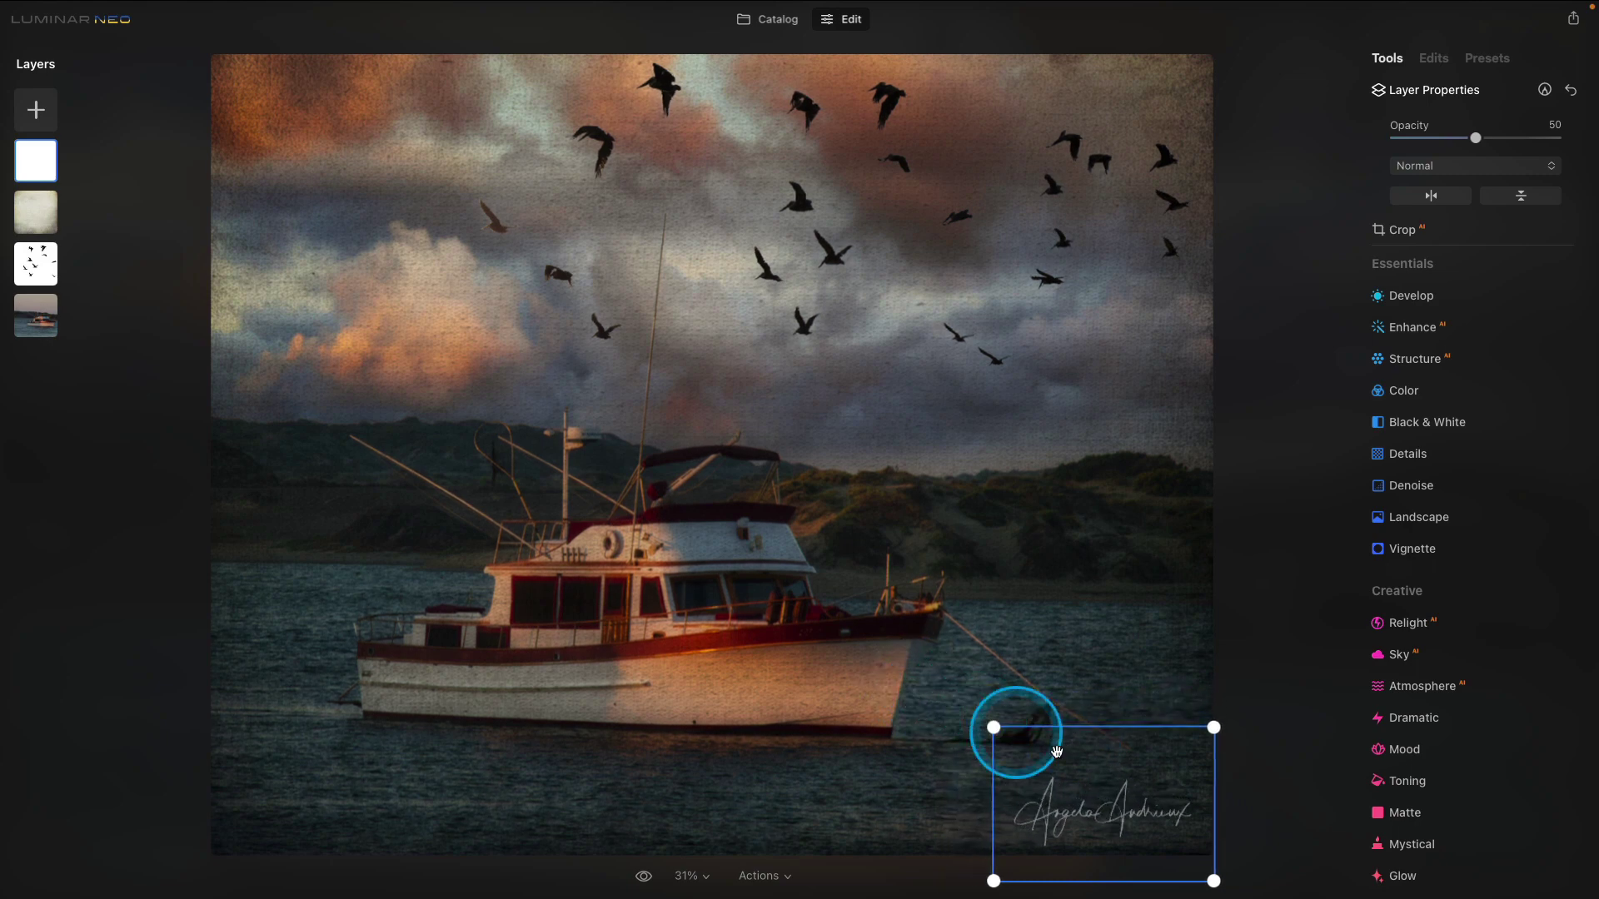
{"action": "left_click_drag", "start_coordinate": [1116, 804], "coordinate": [1122, 798]}
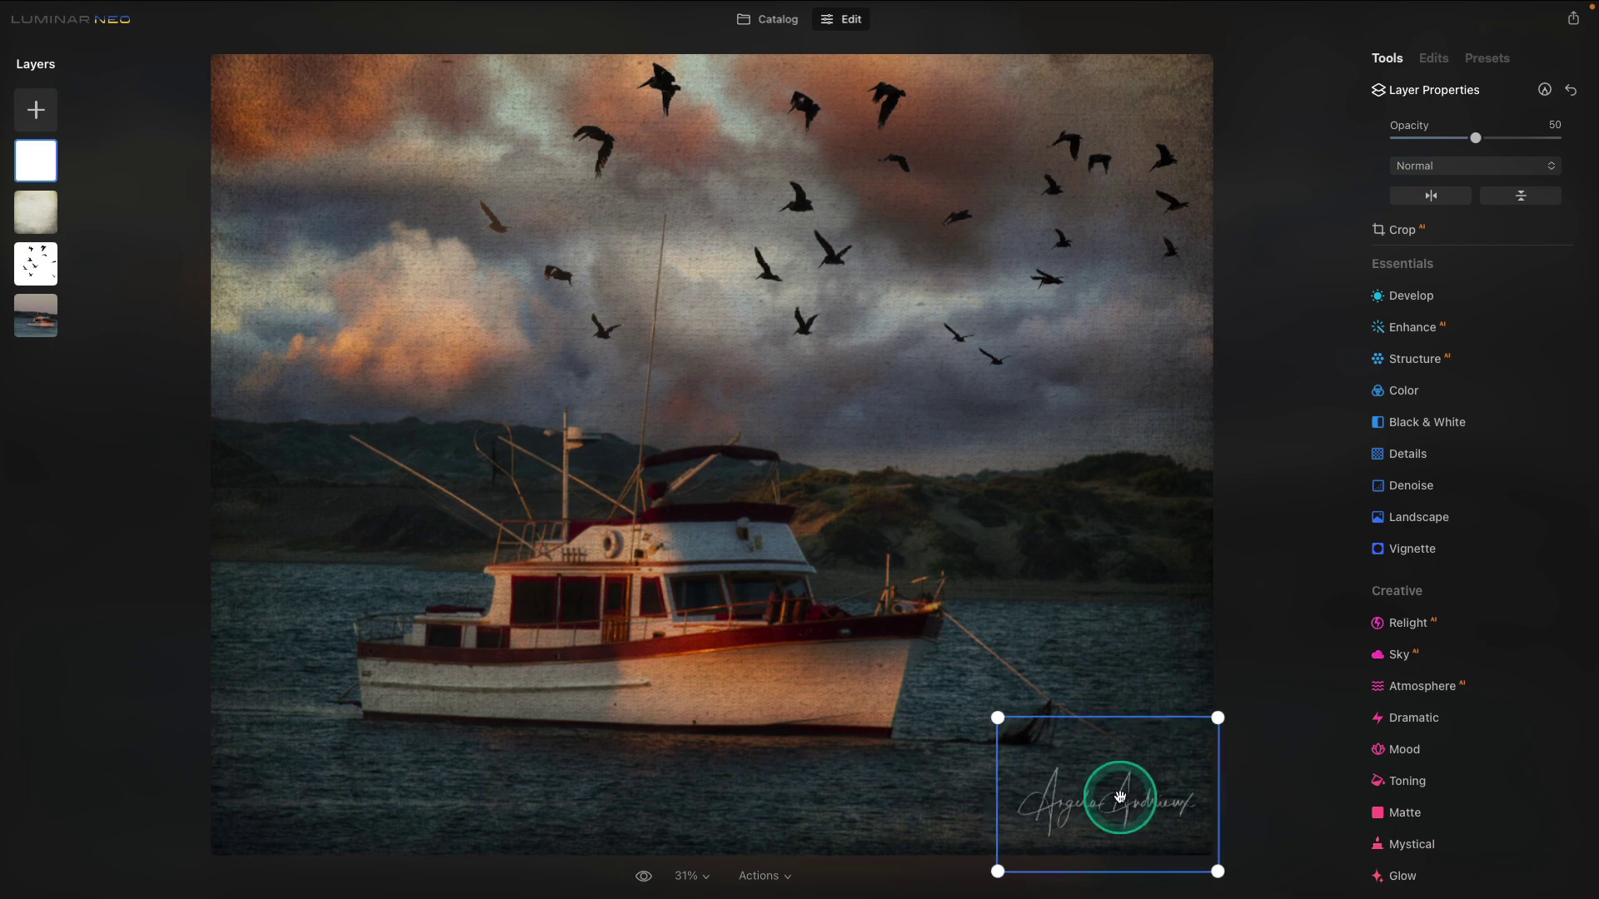
{"action": "left_click", "coordinate": [1277, 837]}
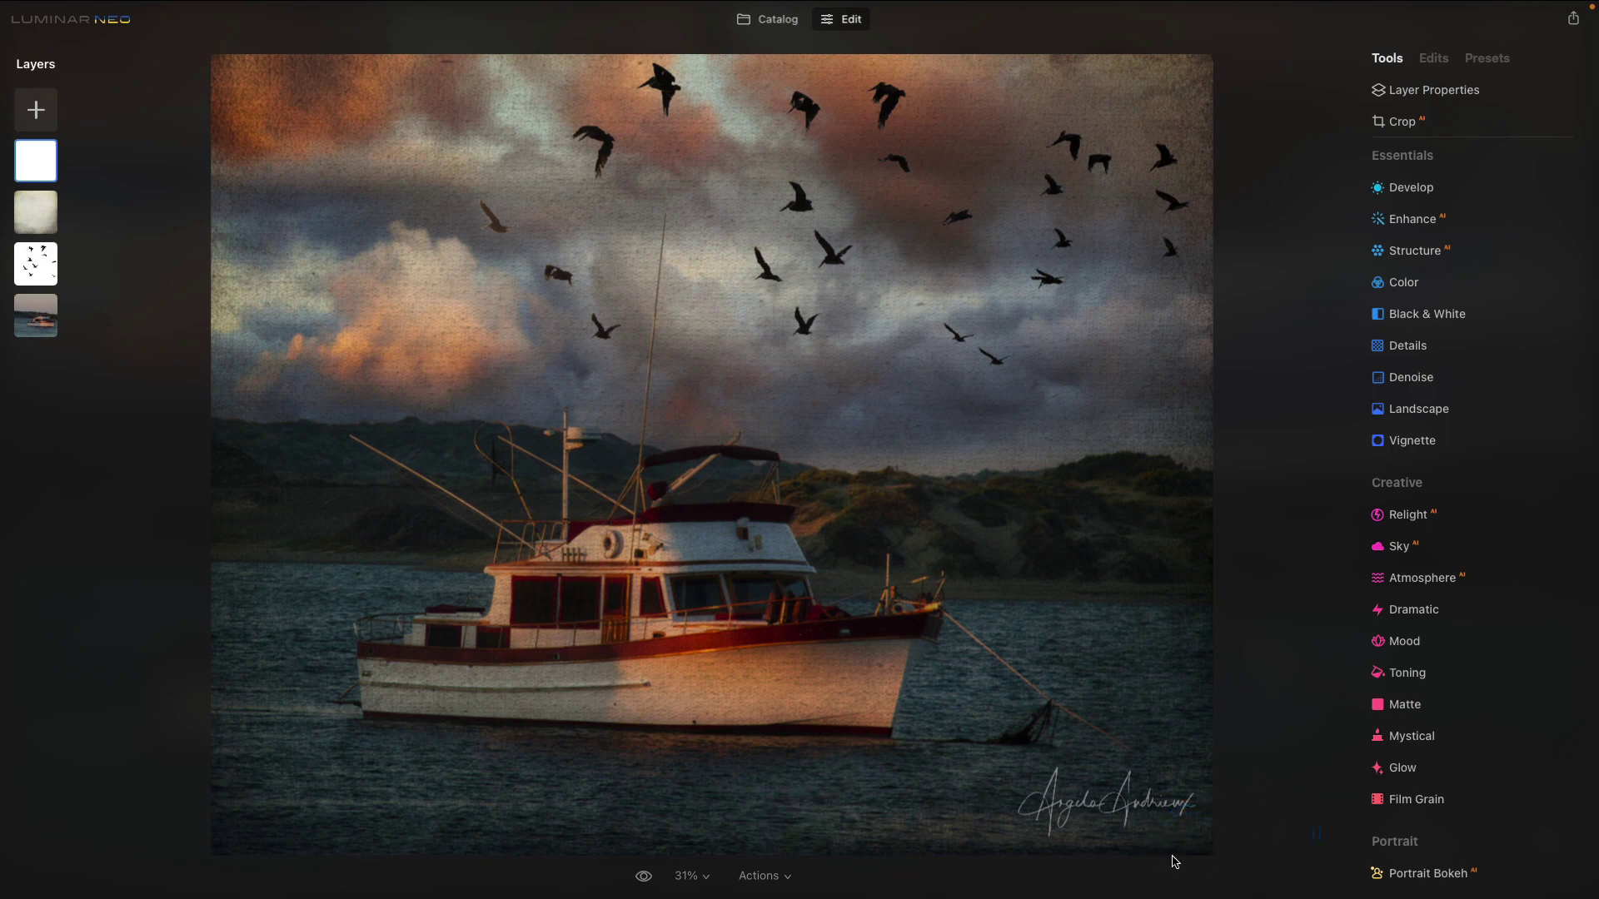
{"action": "left_click", "coordinate": [642, 876]}
{"action": "left_click", "coordinate": [642, 876]}
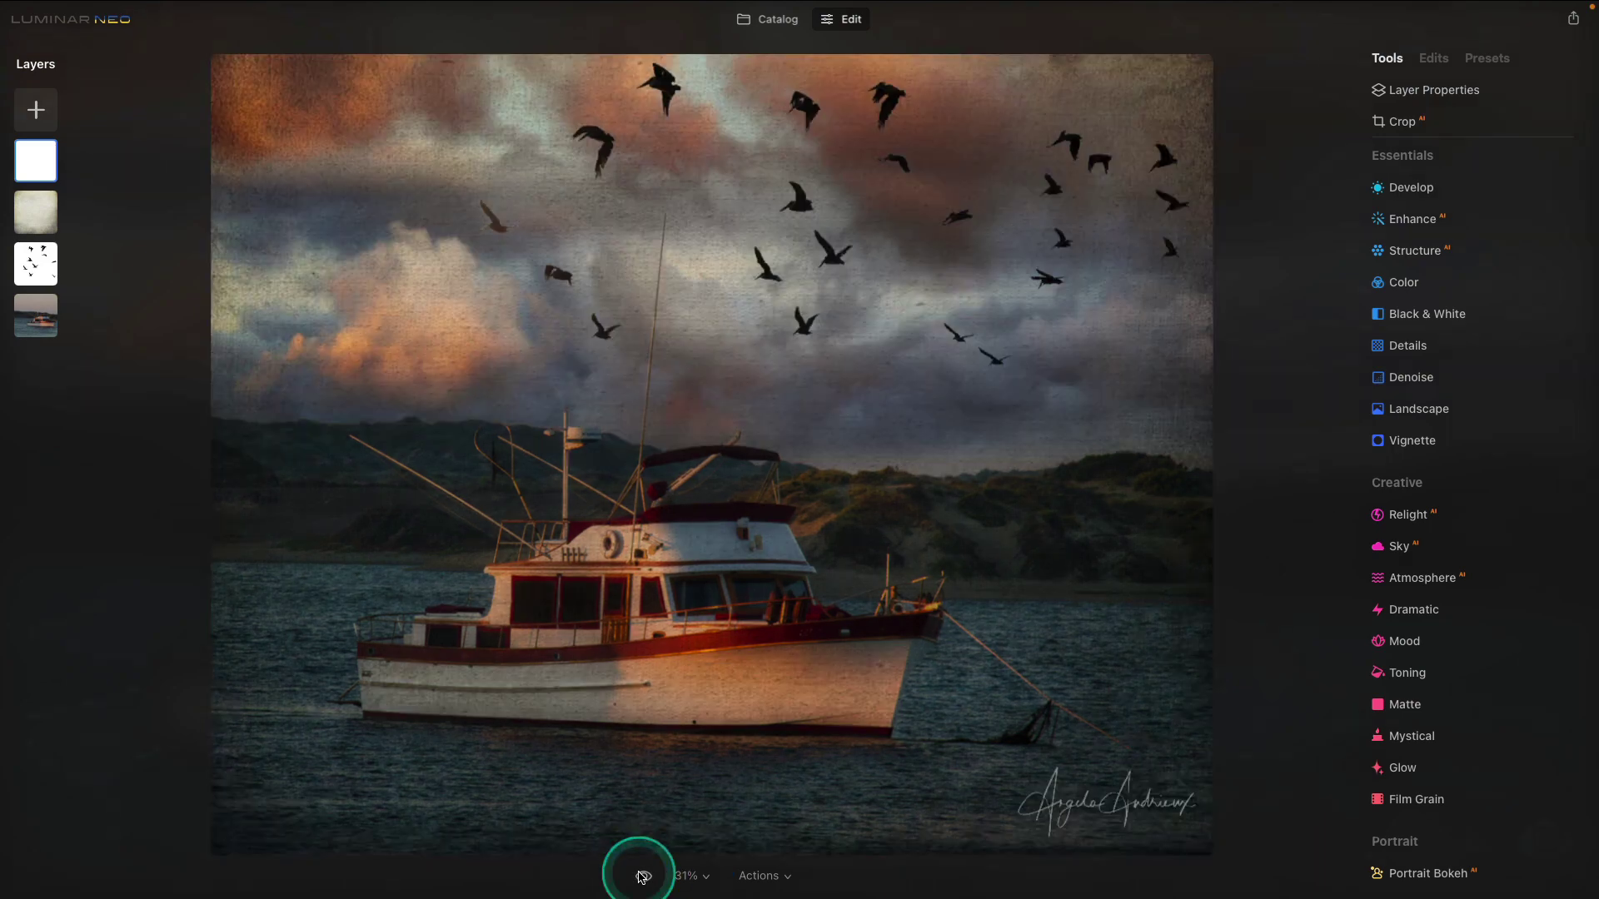